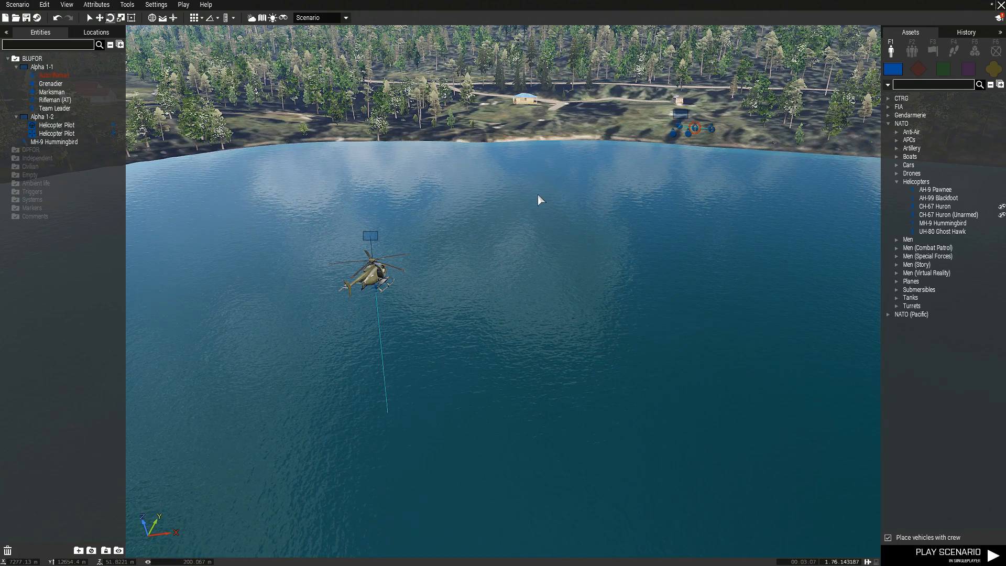
Step: Give the MH-9 Hummingbird over the lake the variable name heli1
{"action": "right_click_drag", "start_coordinate": [565, 215], "coordinate": [609, 208]}
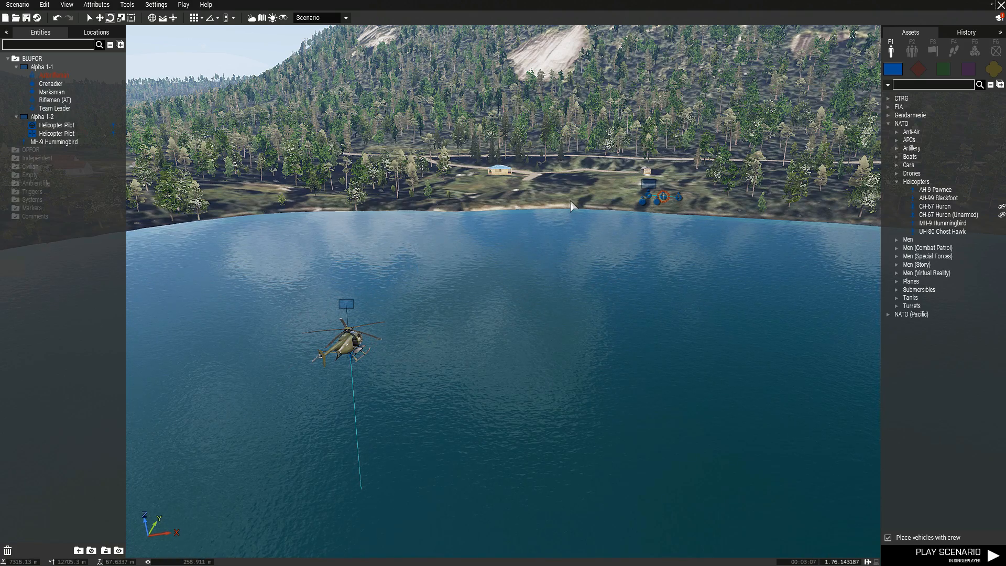
{"action": "left_click", "coordinate": [355, 347]}
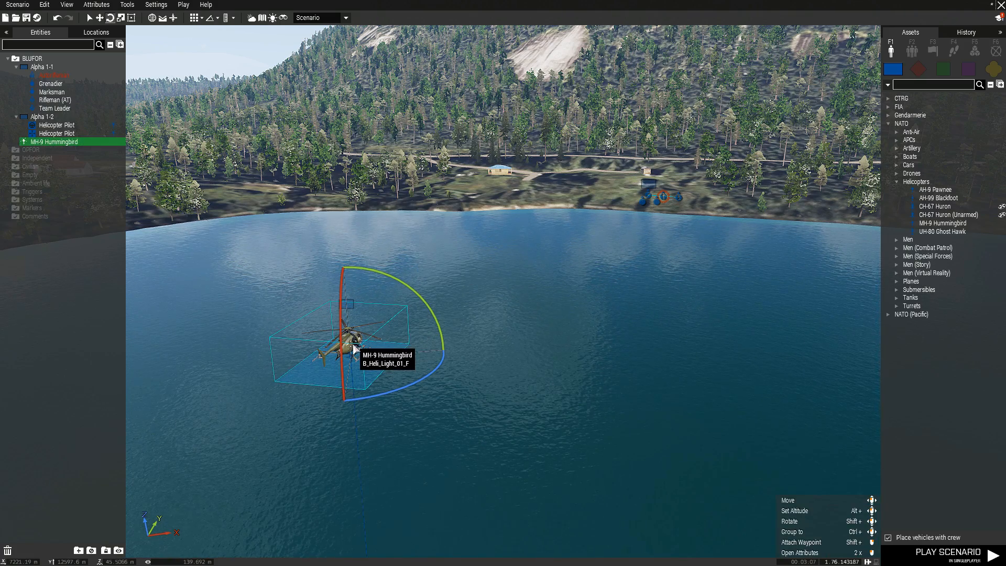
{"action": "double_click", "coordinate": [354, 347]}
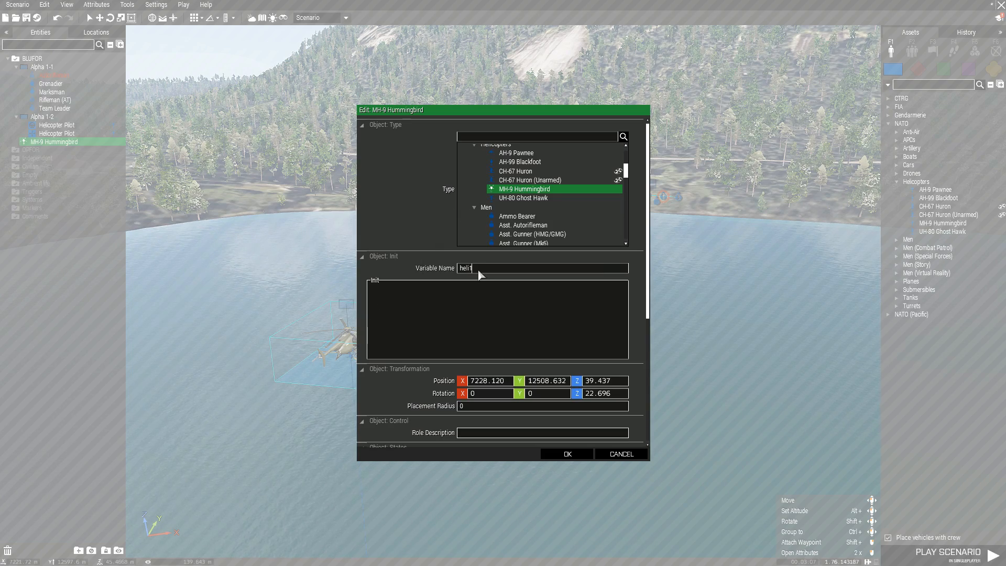
{"action": "left_click", "coordinate": [569, 455]}
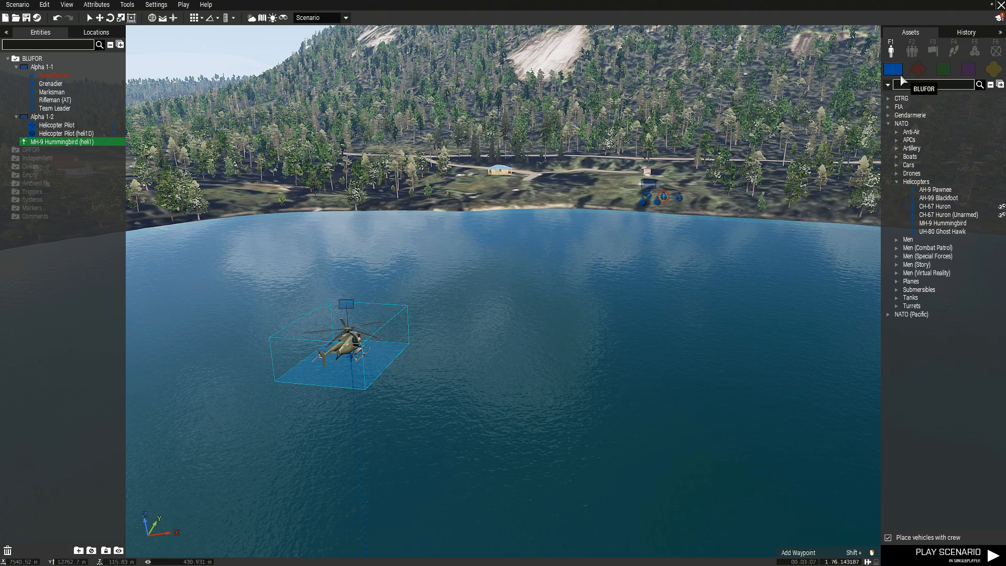
Step: Search the props assets for "helipad" and choose the Helipad (Invisible) object from Signs
{"action": "left_click", "coordinate": [994, 70]}
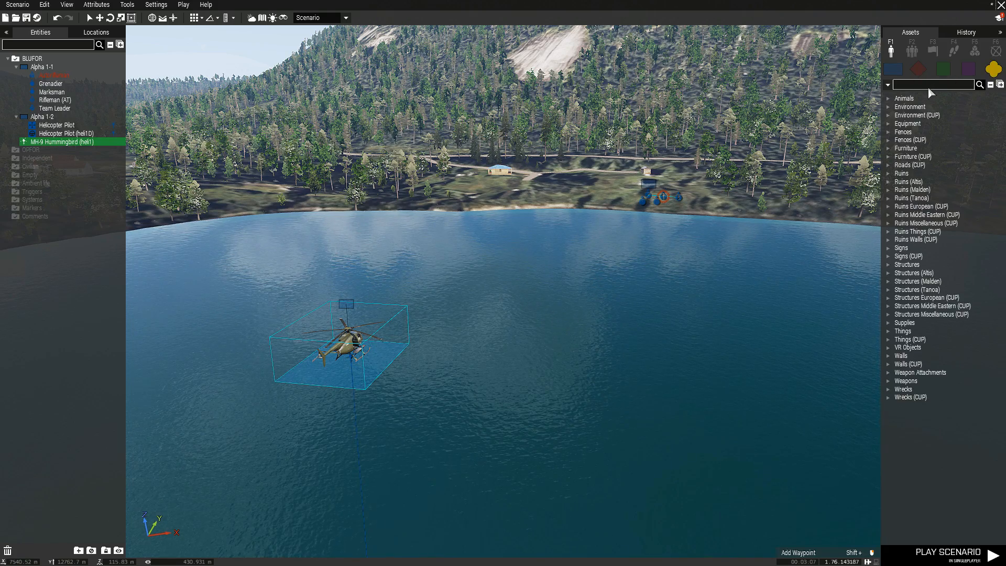
{"action": "type", "text": "helipad"}
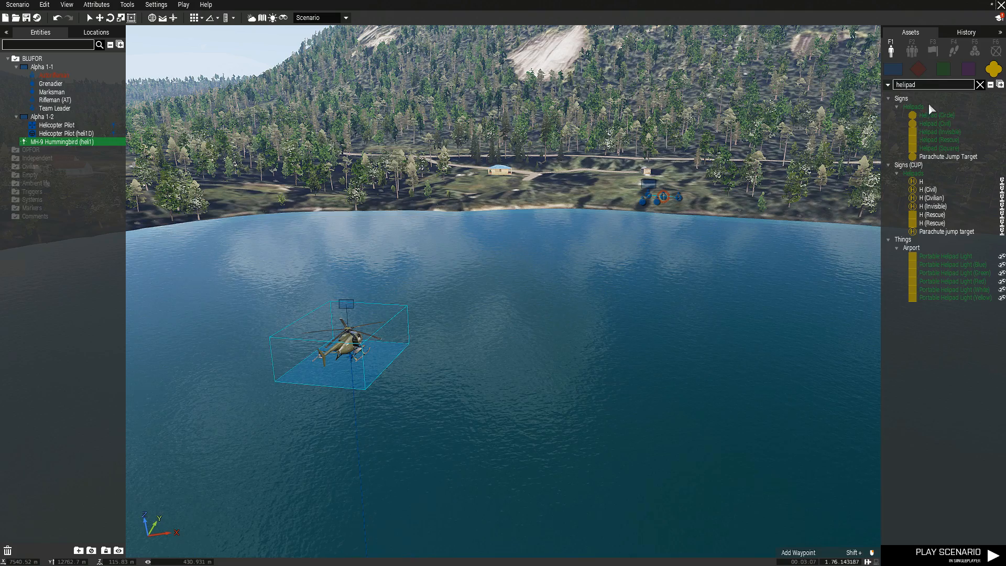
{"action": "mouse_move", "coordinate": [954, 129]}
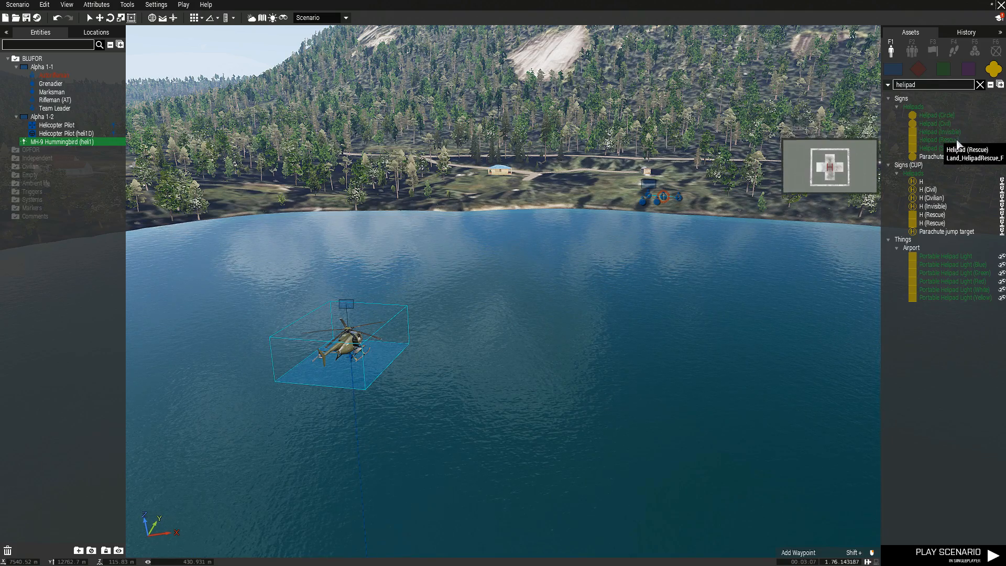
{"action": "left_click", "coordinate": [954, 132]}
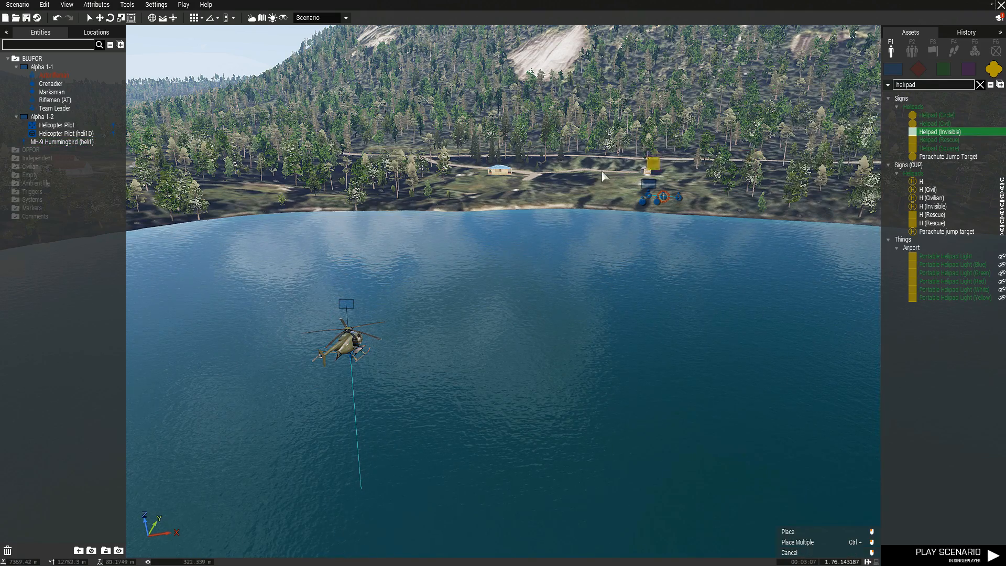
Step: Place the invisible helipad on the open grass between the lakeshore and the blue-roofed house
{"action": "key", "text": "w"}
{"action": "key", "text": "w"}
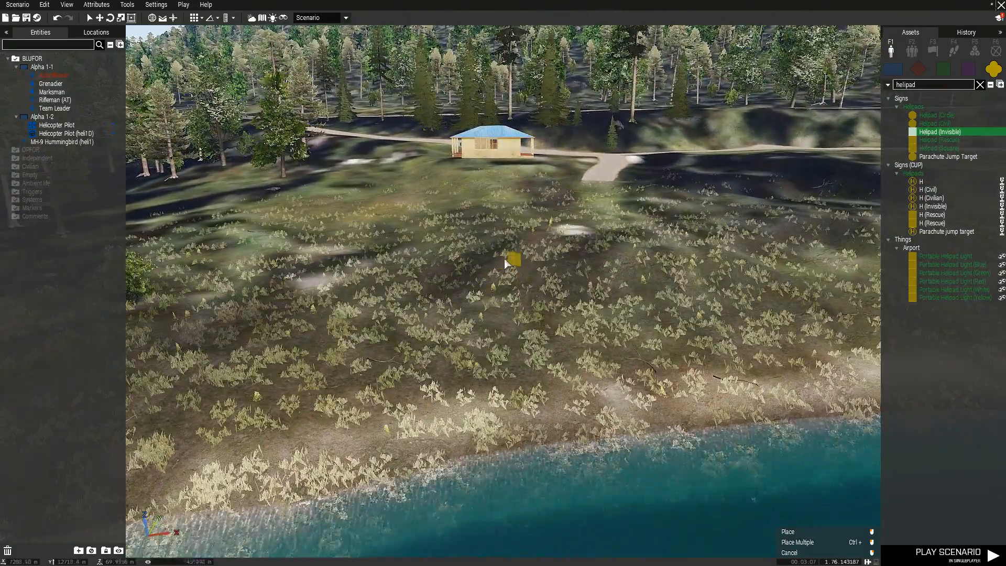
{"action": "key", "text": "q"}
{"action": "key", "text": "a"}
{"action": "right_click_drag", "start_coordinate": [530, 278], "coordinate": [654, 255]}
{"action": "key", "text": "s"}
{"action": "key", "text": "z"}
{"action": "key", "text": "s"}
{"action": "key", "text": "w"}
{"action": "key", "text": "z"}
{"action": "key", "text": "w"}
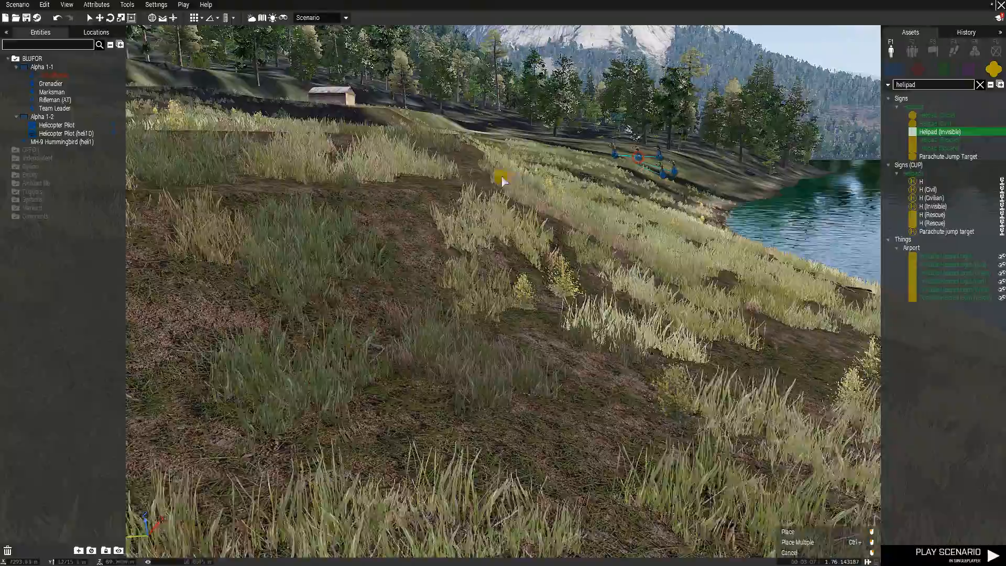
{"action": "right_click_drag", "start_coordinate": [539, 211], "coordinate": [402, 199]}
{"action": "key", "text": "d"}
{"action": "key", "text": "q"}
{"action": "key", "text": "d"}
{"action": "key", "text": "a"}
{"action": "key", "text": "z"}
{"action": "key", "text": "w"}
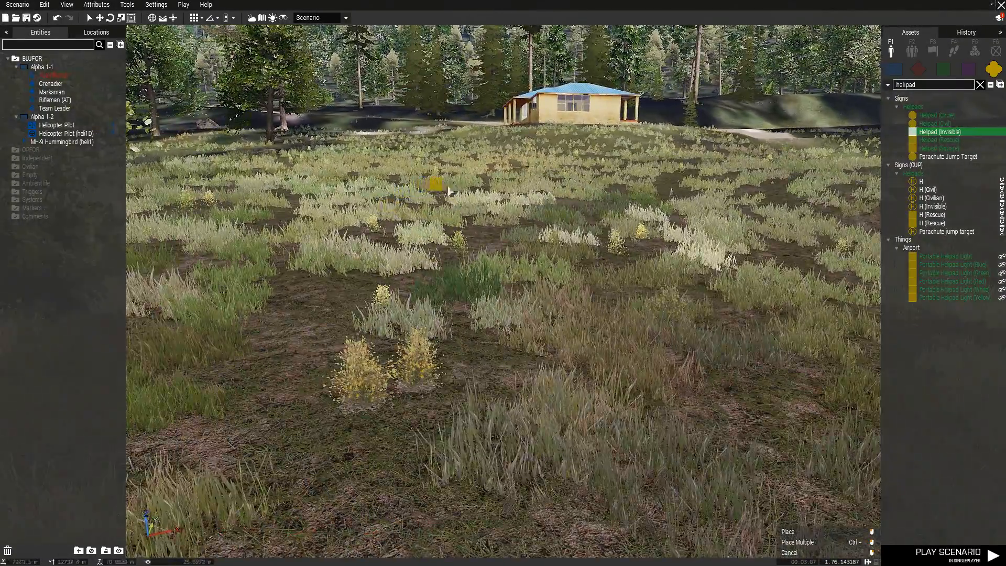
{"action": "left_click", "coordinate": [472, 187]}
Step: Give the placed invisible helipad the variable name helipad1
{"action": "right_click_drag", "start_coordinate": [472, 187], "coordinate": [498, 254]}
{"action": "key", "text": "q"}
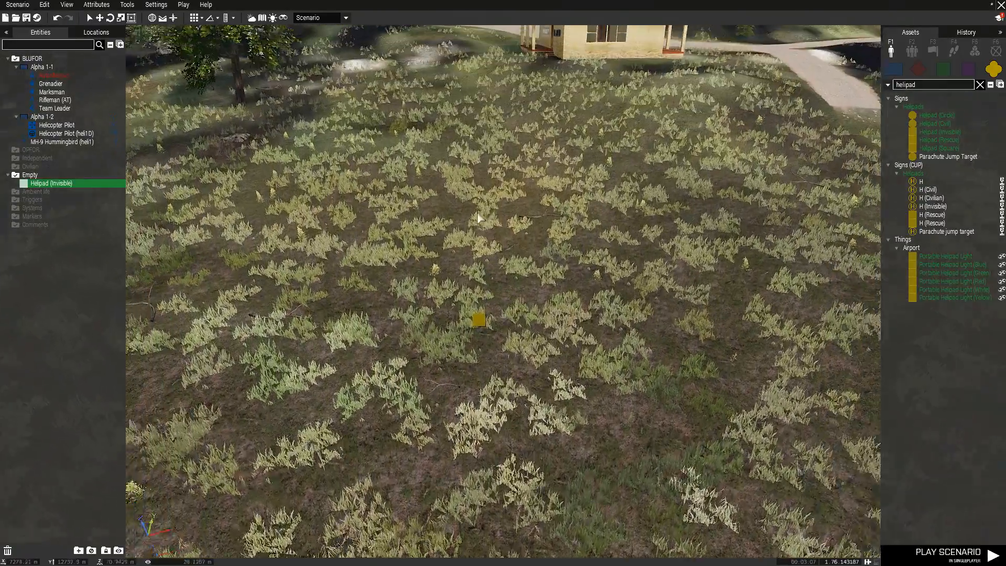
{"action": "double_click", "coordinate": [482, 364]}
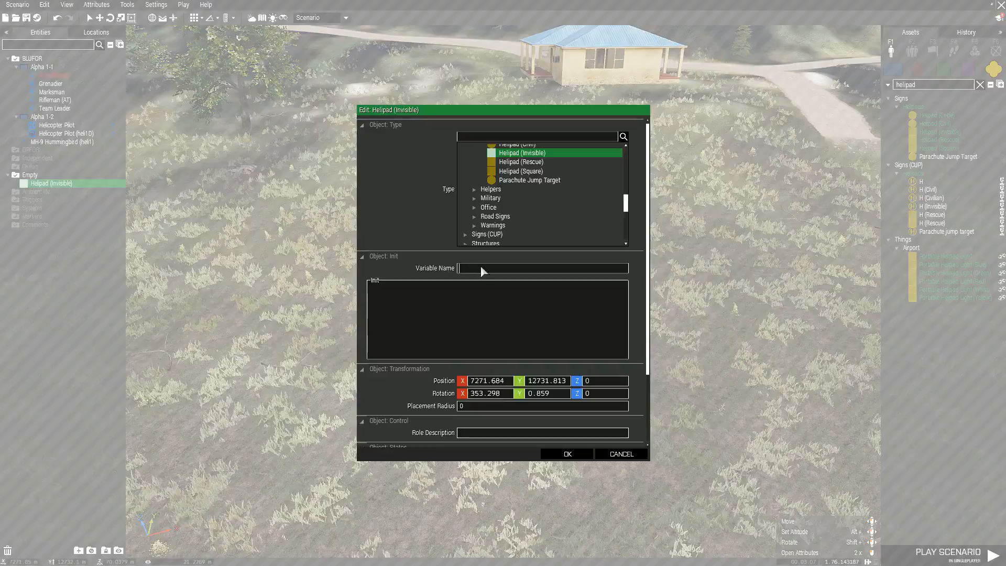
{"action": "type", "text": "helipad1"}
{"action": "left_click", "coordinate": [568, 454]}
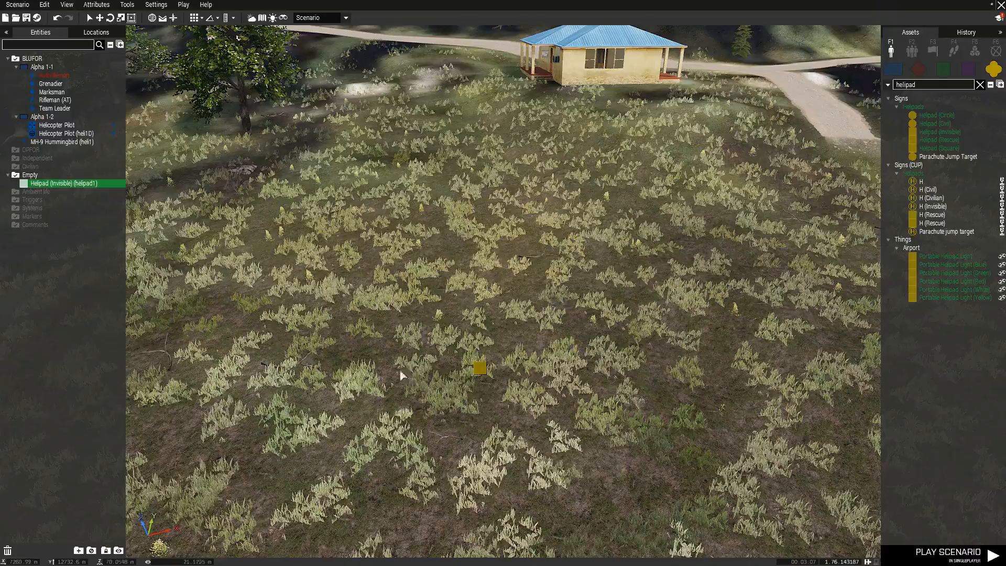
Step: Clear the helipad asset search and switch the assets to the waypoint types
{"action": "key", "text": "s"}
{"action": "key", "text": "s"}
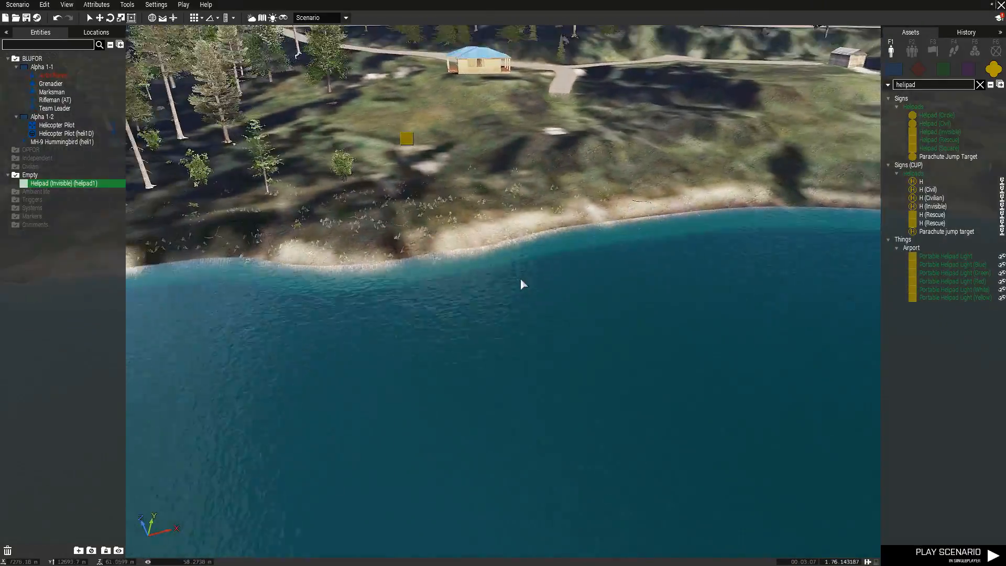
{"action": "key", "text": "s"}
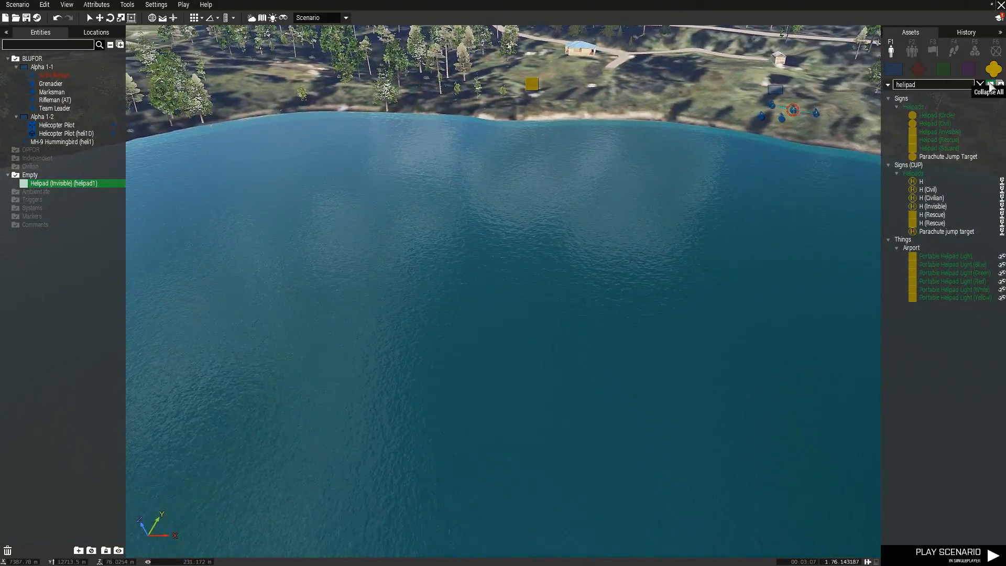
{"action": "left_click", "coordinate": [980, 84]}
{"action": "left_click", "coordinate": [954, 51]}
Step: Add a Transport Unload waypoint for the Hummingbird at the invisible helipad on the shore
{"action": "right_click_drag", "start_coordinate": [665, 199], "coordinate": [264, 219]}
{"action": "key", "text": "w"}
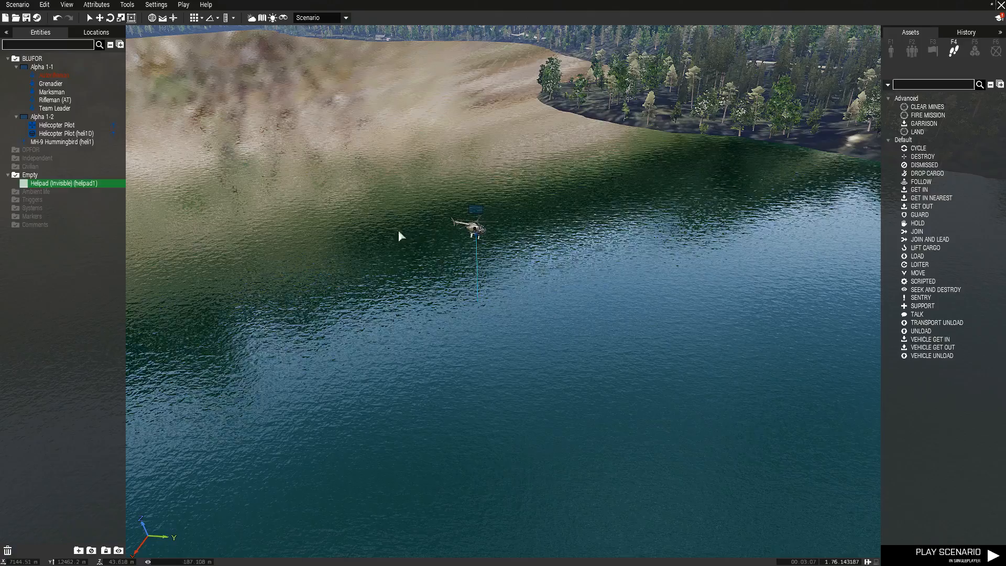
{"action": "left_click", "coordinate": [468, 226]}
{"action": "key", "text": "w"}
{"action": "right_click_drag", "start_coordinate": [364, 264], "coordinate": [578, 243]}
{"action": "key", "text": "a"}
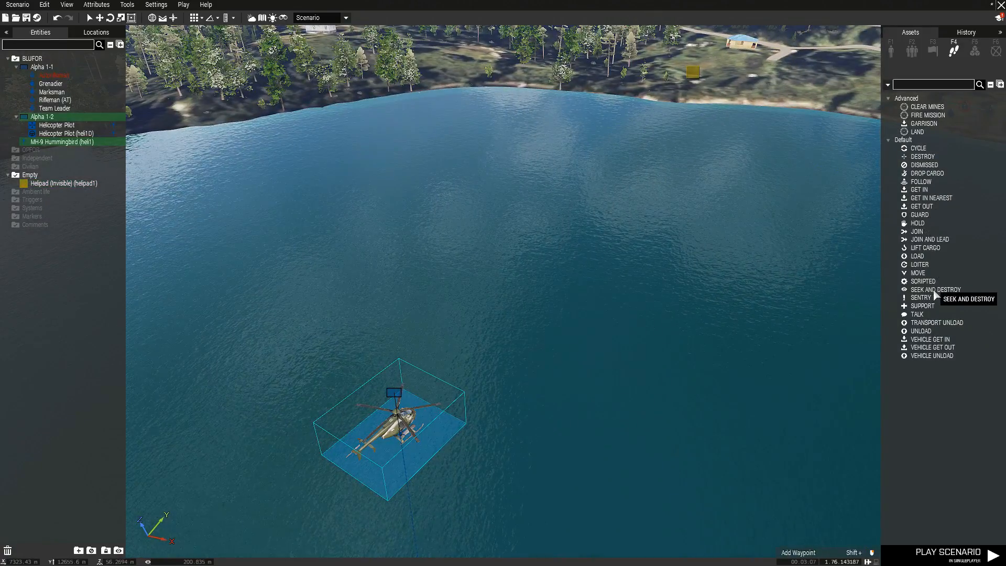
{"action": "left_click", "coordinate": [939, 323]}
{"action": "key", "text": "w"}
{"action": "key", "text": "d"}
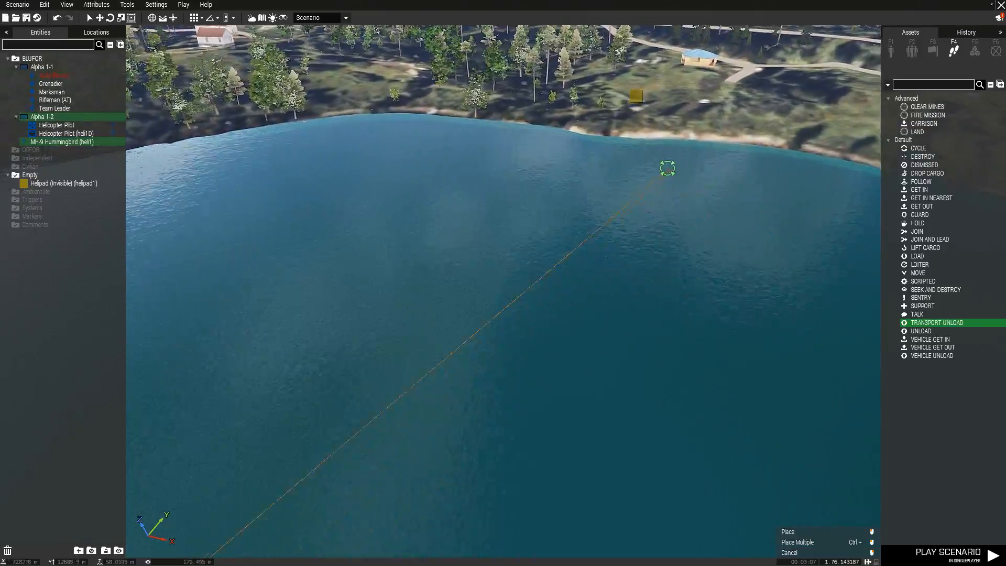
{"action": "key", "text": "w"}
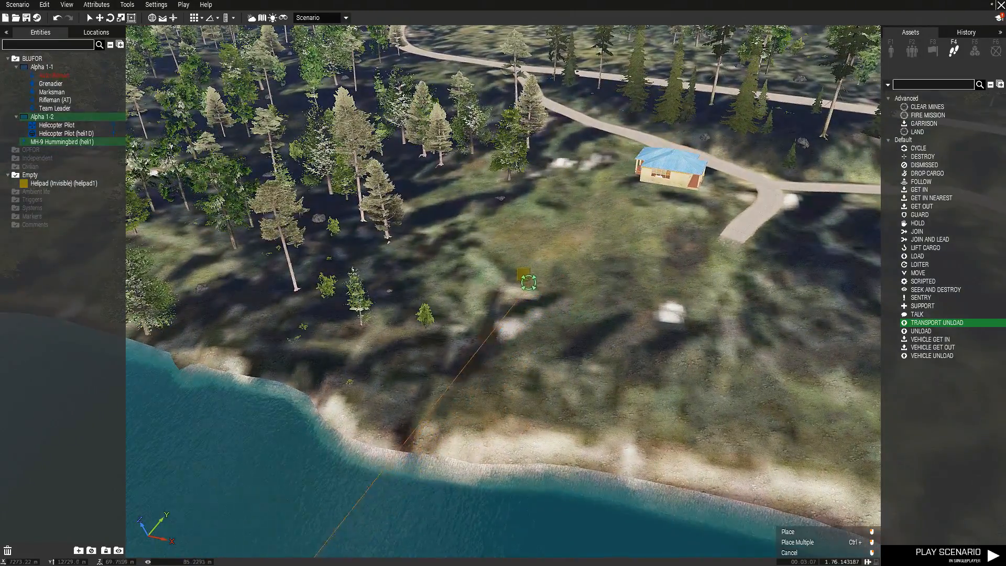
{"action": "left_click", "coordinate": [514, 275]}
Step: Add a Move waypoint for the helicopter group after the unload point, far across the lake beyond the forested hill
{"action": "key", "text": "s"}
{"action": "left_click", "coordinate": [932, 273]}
{"action": "right_click_drag", "start_coordinate": [697, 249], "coordinate": [404, 202]}
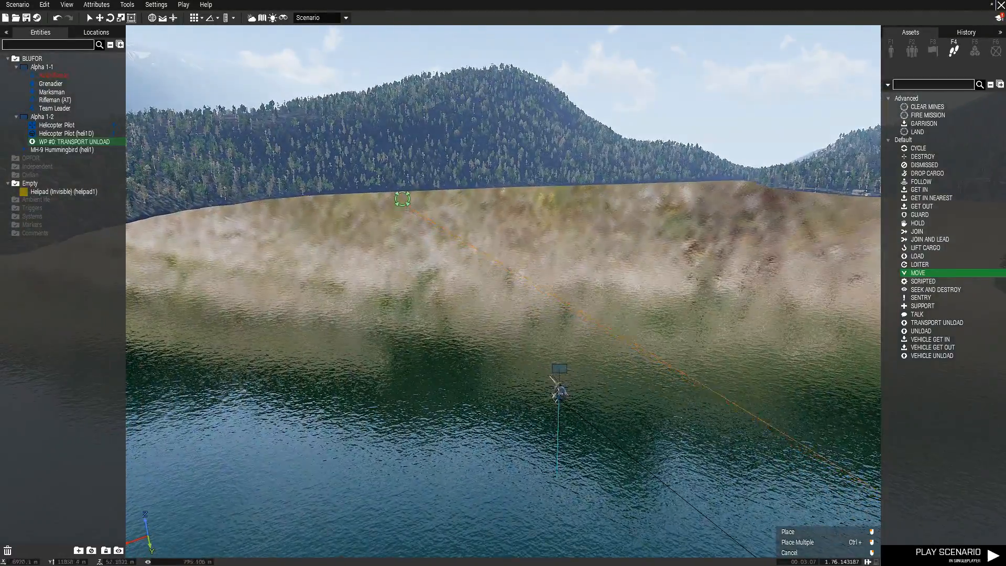
{"action": "key", "text": "w"}
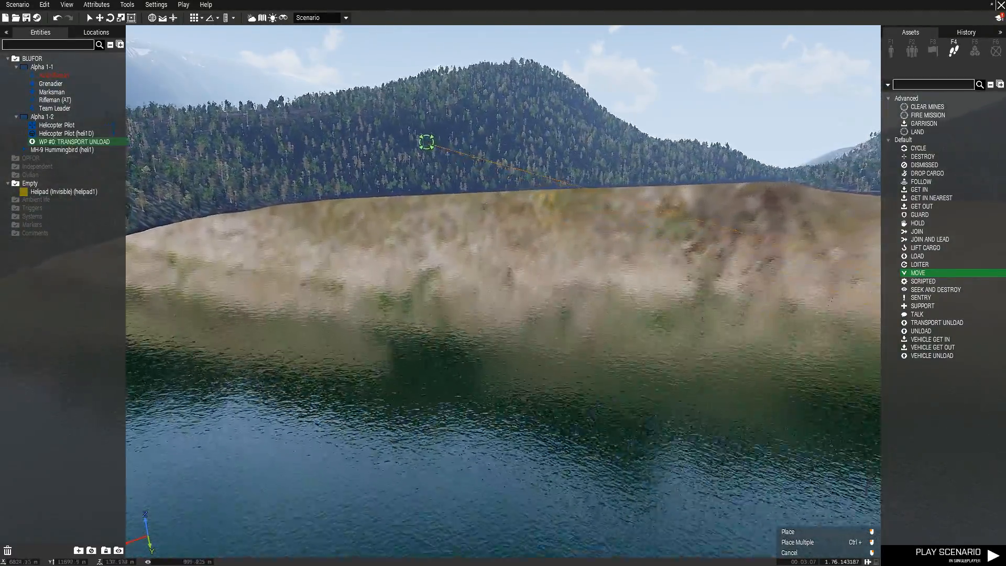
{"action": "key", "text": "w"}
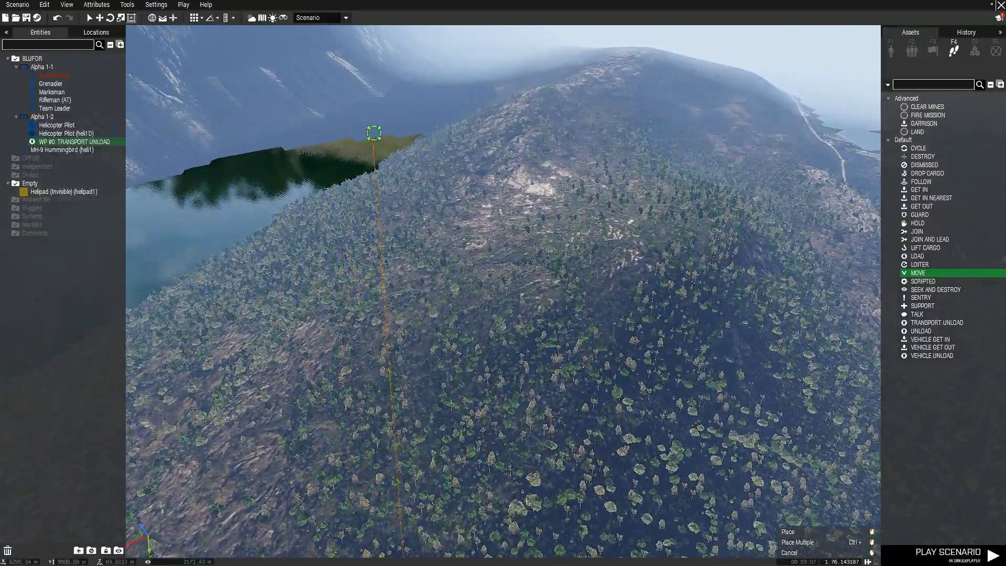
{"action": "left_click", "coordinate": [409, 123]}
Step: Examine the helicopter's route from its start to the helipad and on to the distant Move waypoint
{"action": "key", "text": "w"}
{"action": "right_click_drag", "start_coordinate": [340, 194], "coordinate": [386, 81]}
{"action": "key", "text": "w"}
{"action": "right_click_drag", "start_coordinate": [411, 169], "coordinate": [670, 175]}
{"action": "key", "text": "w"}
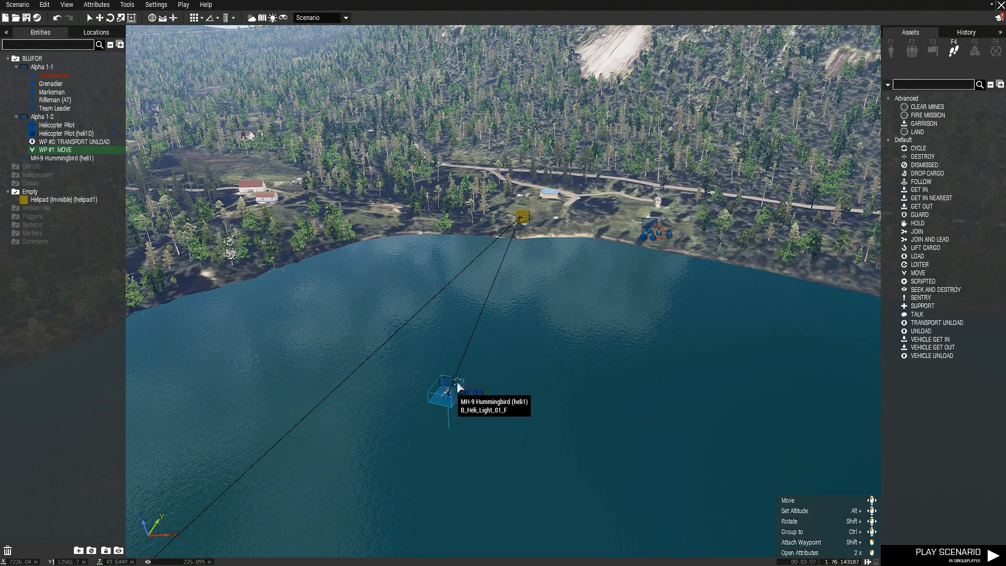
{"action": "right_click_drag", "start_coordinate": [550, 238], "coordinate": [520, 243]}
{"action": "key", "text": "w"}
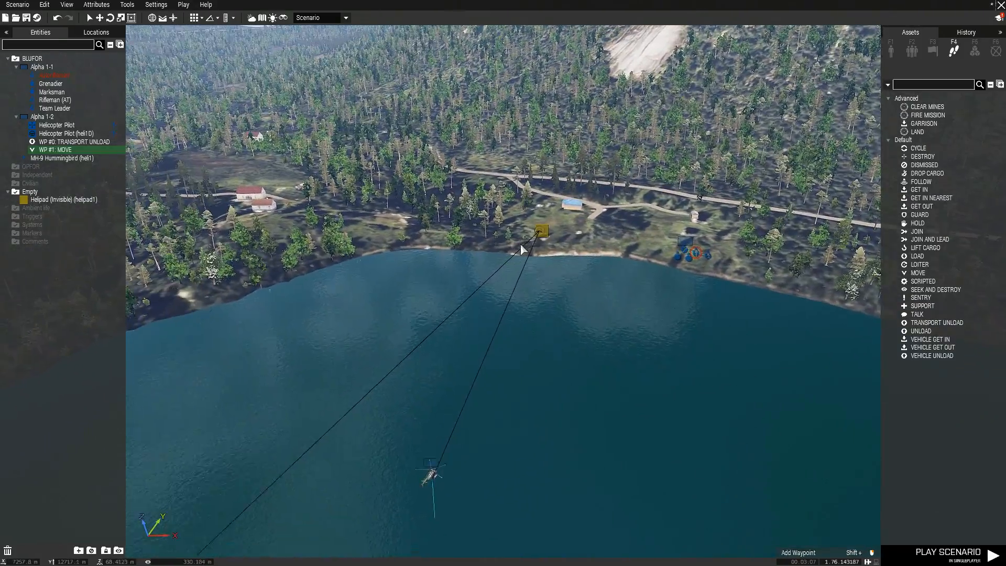
{"action": "key", "text": "z"}
{"action": "right_click_drag", "start_coordinate": [419, 268], "coordinate": [168, 292]}
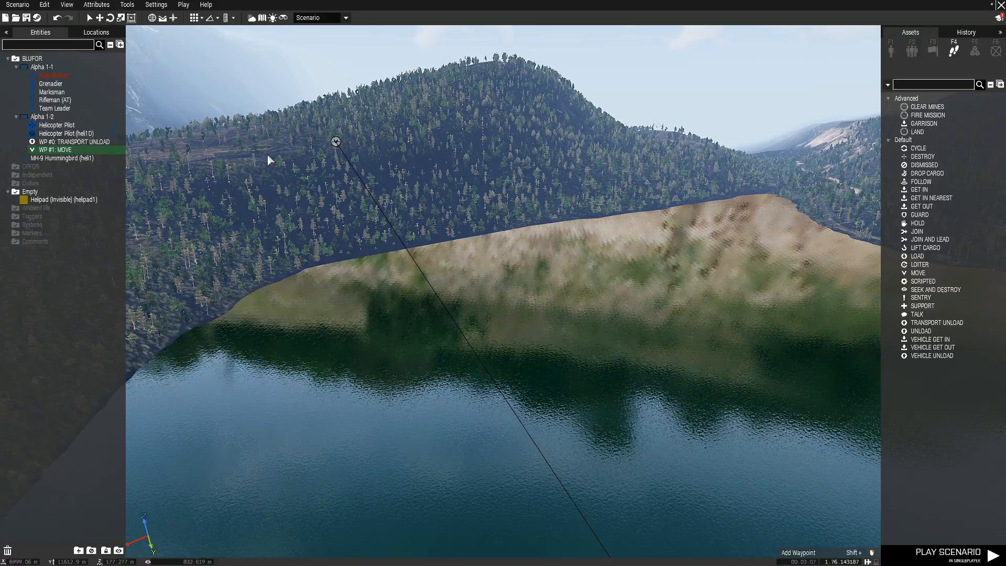
{"action": "right_click_drag", "start_coordinate": [277, 183], "coordinate": [547, 187]}
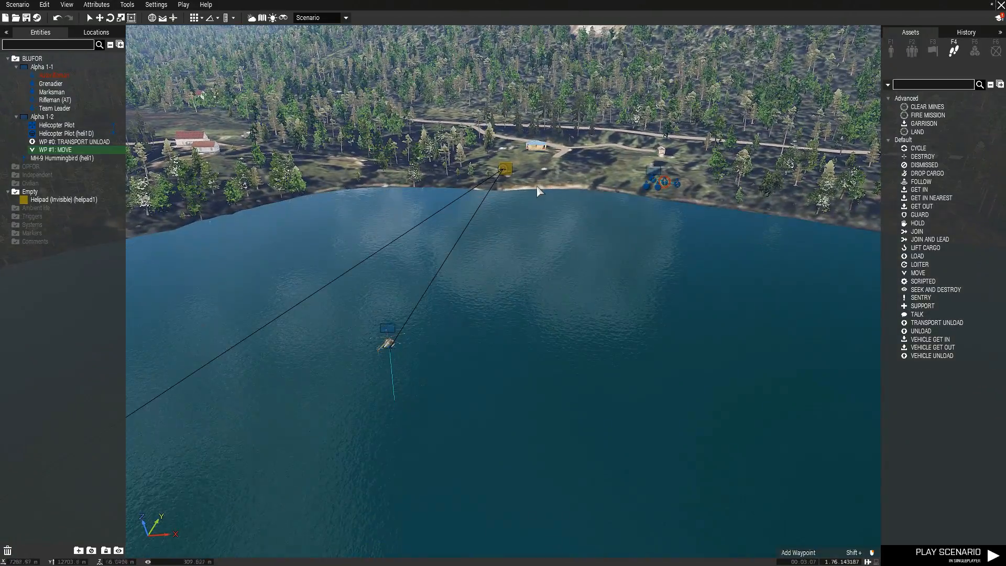
{"action": "right_click_drag", "start_coordinate": [527, 184], "coordinate": [592, 176]}
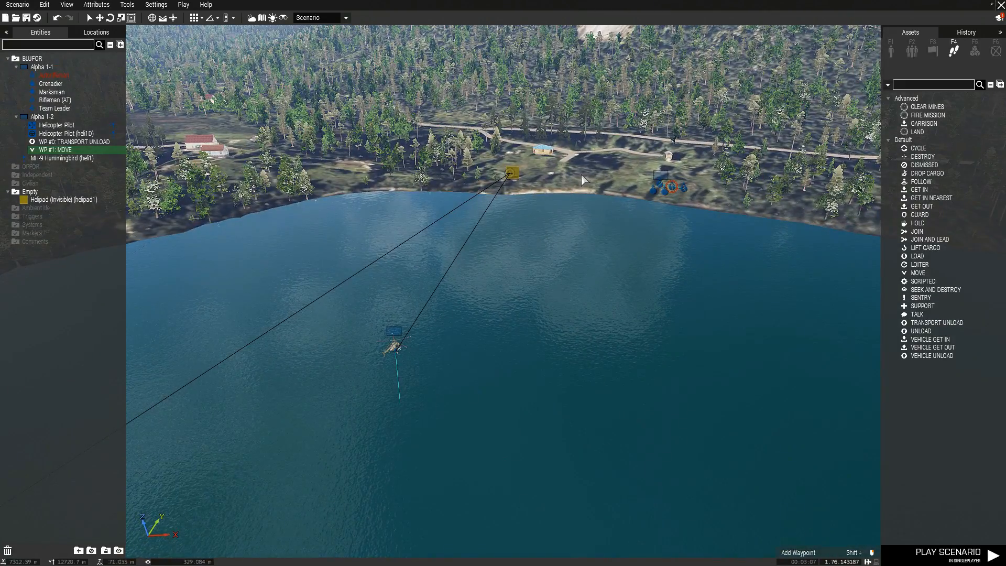
Step: Add a Get Out waypoint for the Alpha 1-1 infantry squad beside the invisible helipad
{"action": "key", "text": "w"}
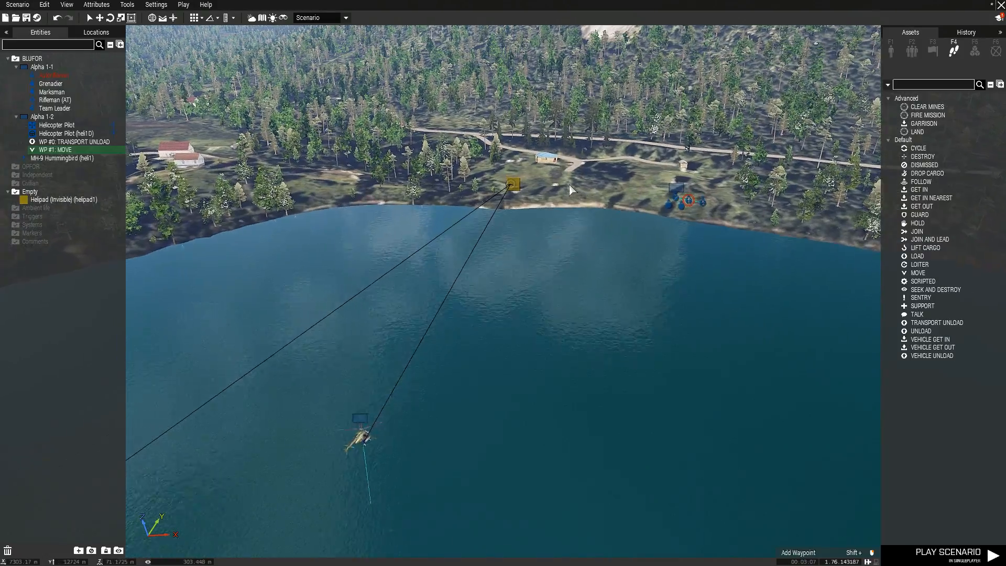
{"action": "key", "text": "w"}
{"action": "key", "text": "w"}
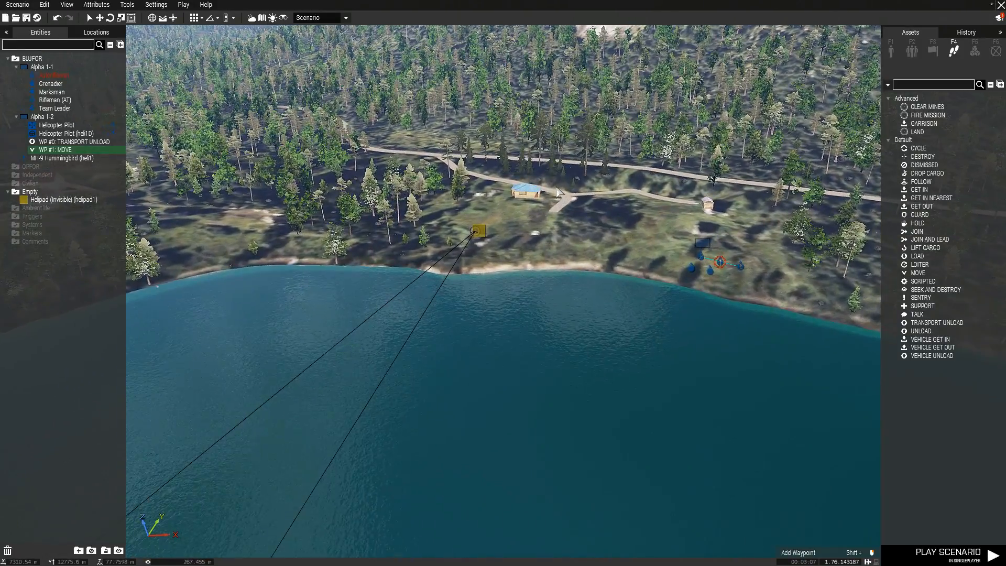
{"action": "key", "text": "w"}
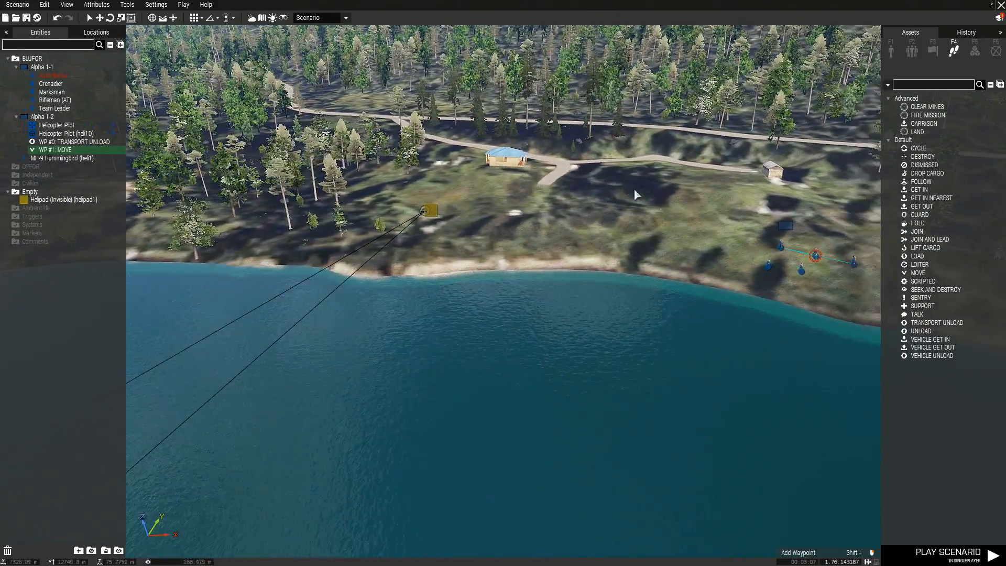
{"action": "left_click", "coordinate": [781, 245]}
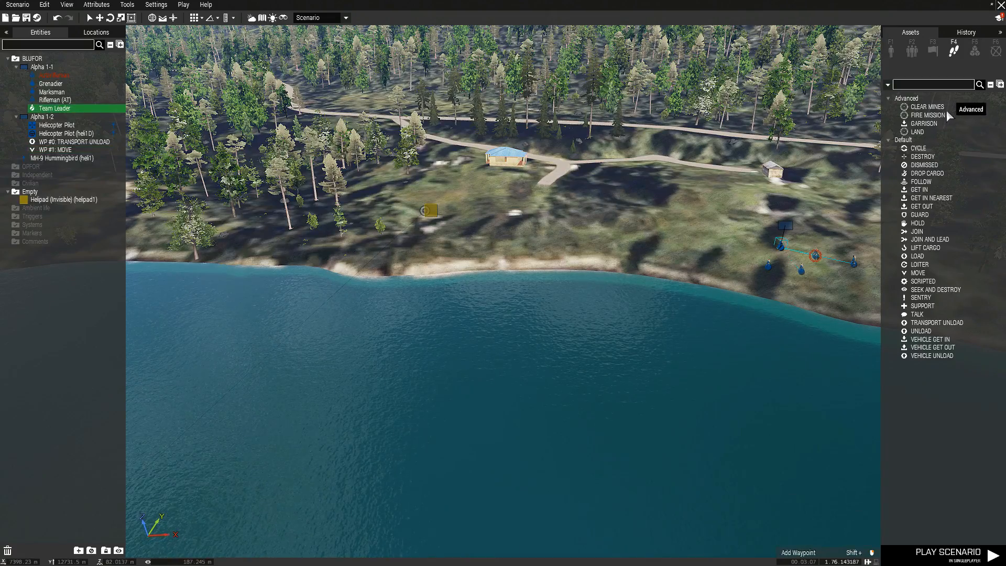
{"action": "left_click", "coordinate": [922, 206]}
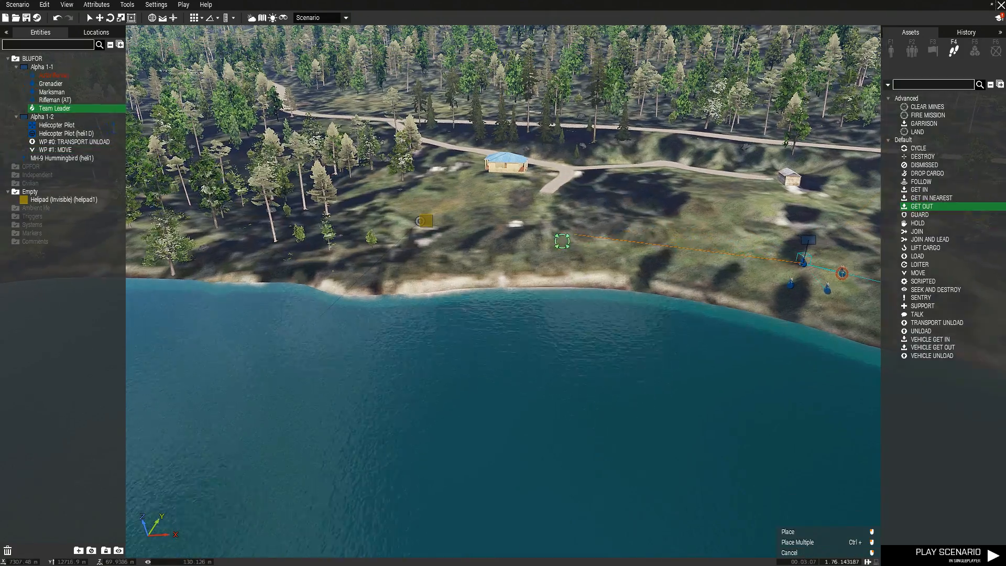
{"action": "key", "text": "w"}
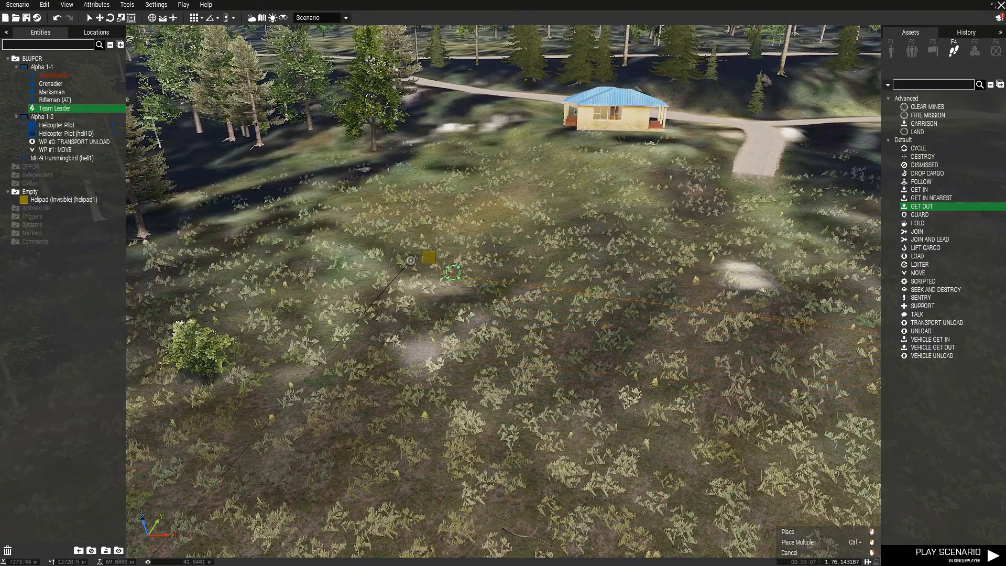
{"action": "left_click", "coordinate": [454, 271]}
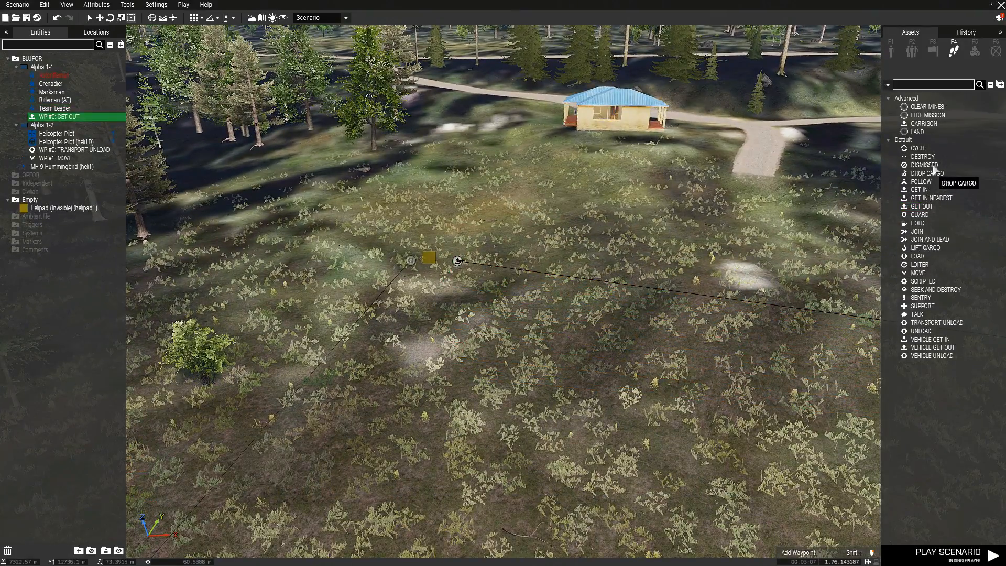
Step: Add two Move waypoints for the Alpha 1-1 squad, one near the red-roofed houses and one at the clearing's far end
{"action": "left_click", "coordinate": [918, 273]}
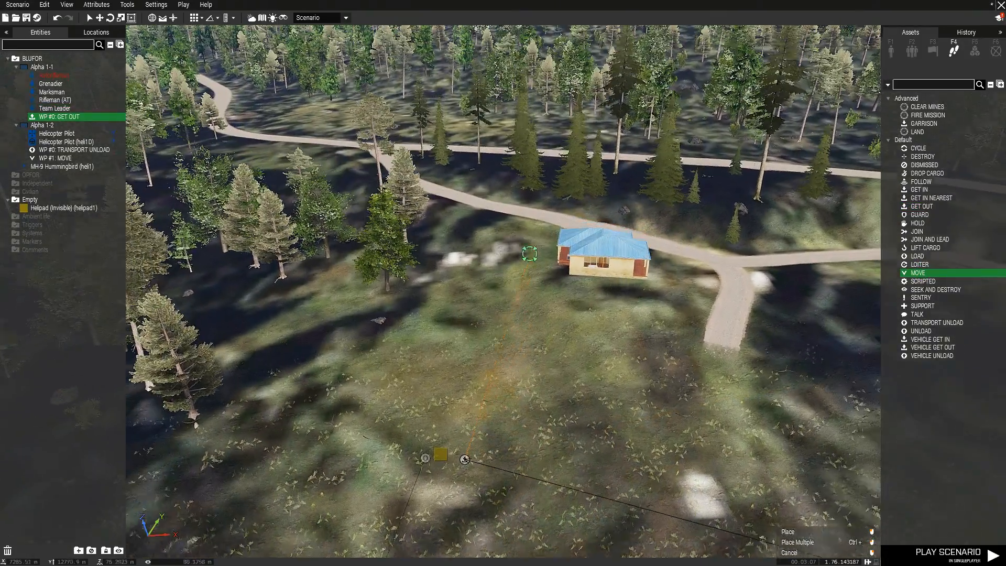
{"action": "mouse_move", "coordinate": [530, 254]}
{"action": "right_mouse_down"}
{"action": "mouse_move", "coordinate": [521, 265]}
{"action": "mouse_move", "coordinate": [460, 252]}
{"action": "mouse_move", "coordinate": [529, 254]}
{"action": "right_mouse_up"}
{"action": "key", "text": "s"}
{"action": "right_click_drag", "start_coordinate": [619, 222], "coordinate": [360, 270]}
{"action": "key", "text": "w"}
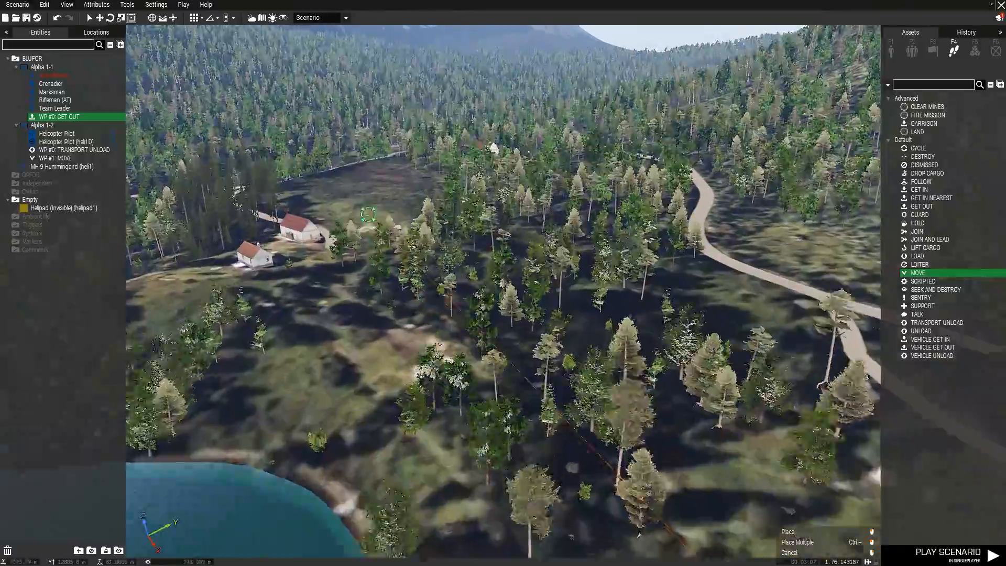
{"action": "left_click", "coordinate": [357, 273]}
{"action": "key", "text": "w"}
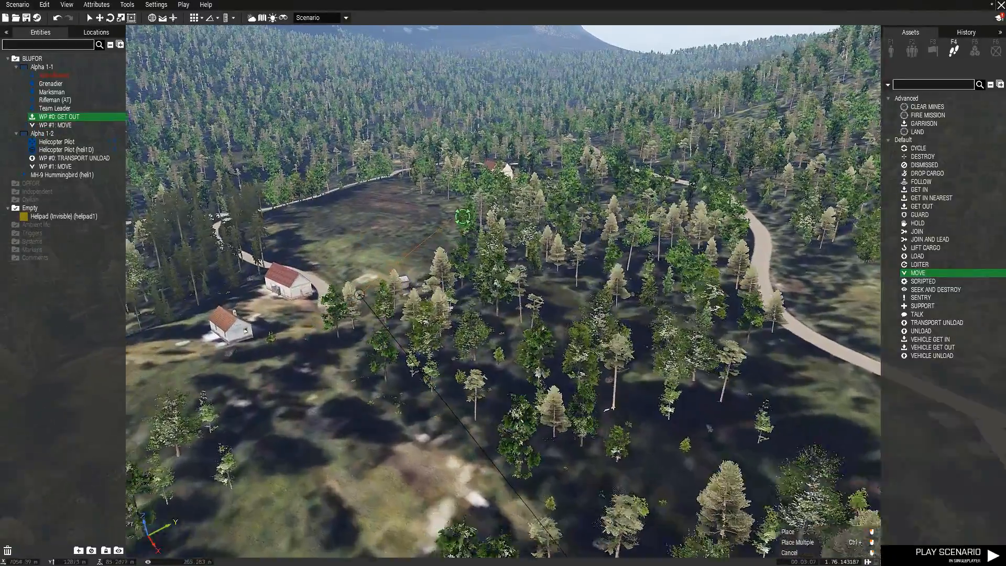
{"action": "left_click", "coordinate": [480, 373]}
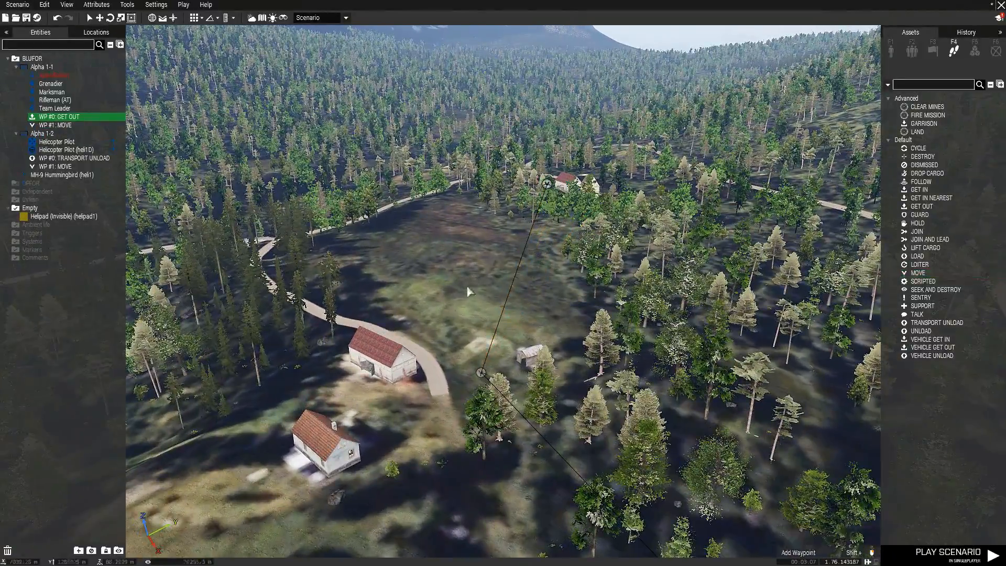
Step: Synchronize the squad's Get Out waypoint with the helicopter's Transport Unload waypoint beside the invisible helipad
{"action": "key", "text": "s"}
{"action": "key", "text": "s"}
{"action": "right_click_drag", "start_coordinate": [350, 242], "coordinate": [395, 246]}
{"action": "key", "text": "w"}
{"action": "key", "text": "z"}
{"action": "right_click_drag", "start_coordinate": [450, 231], "coordinate": [430, 226]}
{"action": "key", "text": "w"}
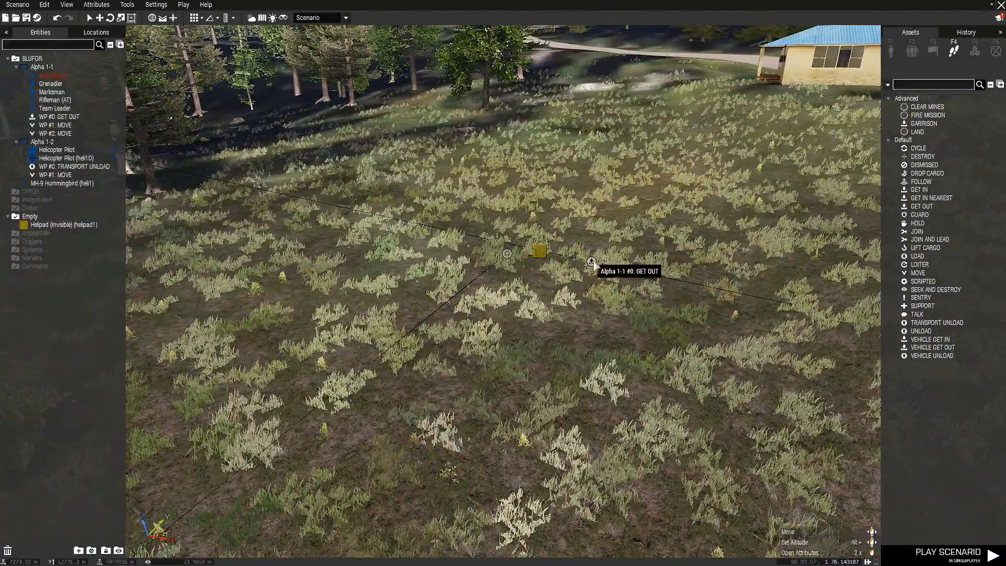
{"action": "left_click", "coordinate": [611, 265]}
{"action": "right_click", "coordinate": [594, 263]}
{"action": "mouse_move", "coordinate": [646, 269]}
{"action": "left_click", "coordinate": [747, 268]}
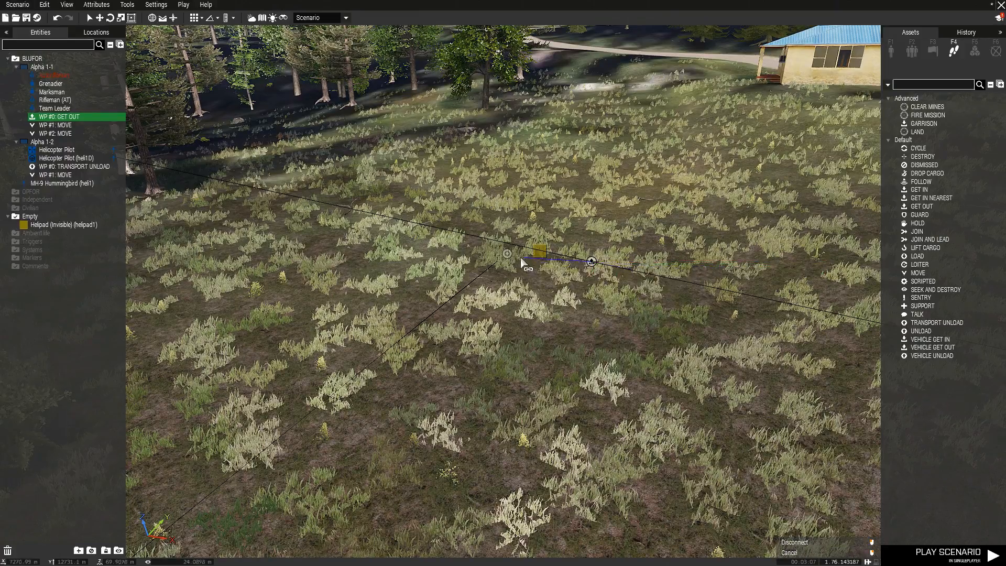
{"action": "left_click", "coordinate": [509, 257]}
{"action": "left_click", "coordinate": [504, 294]}
Step: Examine the helicopter's approach across the lake and the distance between its start and the helipad
{"action": "right_click_drag", "start_coordinate": [505, 296], "coordinate": [554, 225]}
{"action": "mouse_move", "coordinate": [454, 252]}
{"action": "right_mouse_down"}
{"action": "mouse_move", "coordinate": [646, 232]}
{"action": "mouse_move", "coordinate": [628, 244]}
{"action": "mouse_move", "coordinate": [578, 238]}
{"action": "right_mouse_up"}
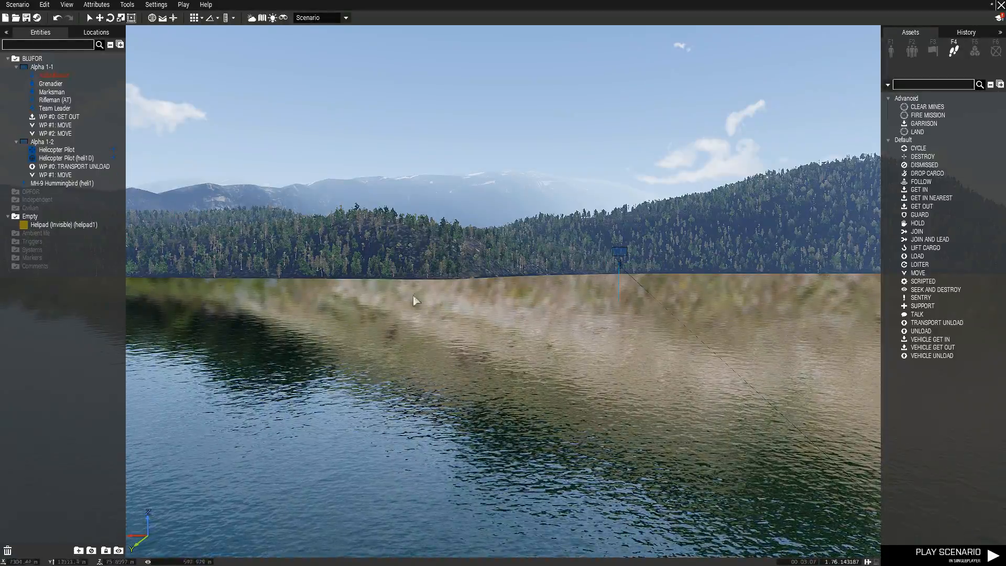
{"action": "right_click_drag", "start_coordinate": [414, 300], "coordinate": [677, 352]}
{"action": "key", "text": "s"}
{"action": "right_click_drag", "start_coordinate": [527, 298], "coordinate": [588, 300]}
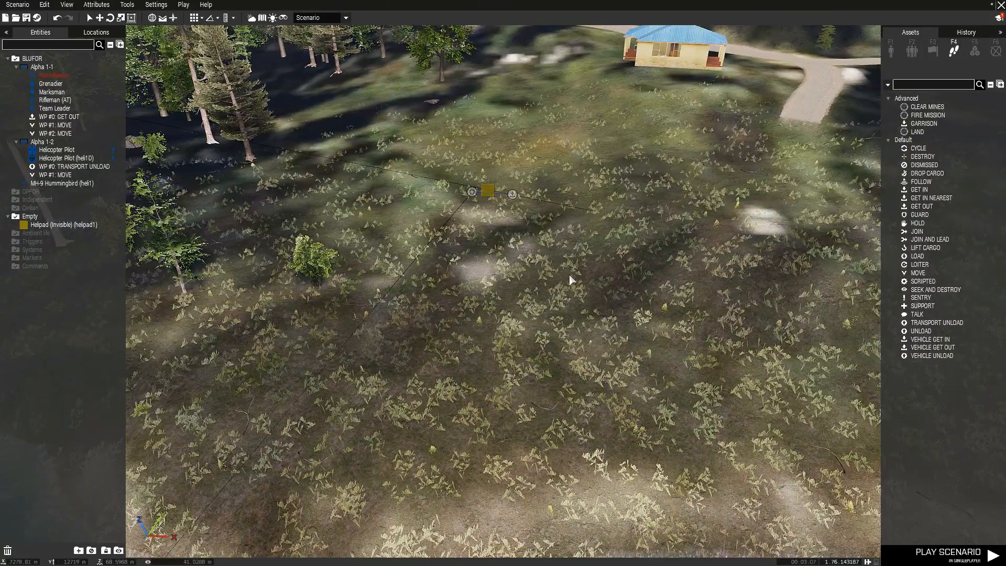
{"action": "key", "text": "s"}
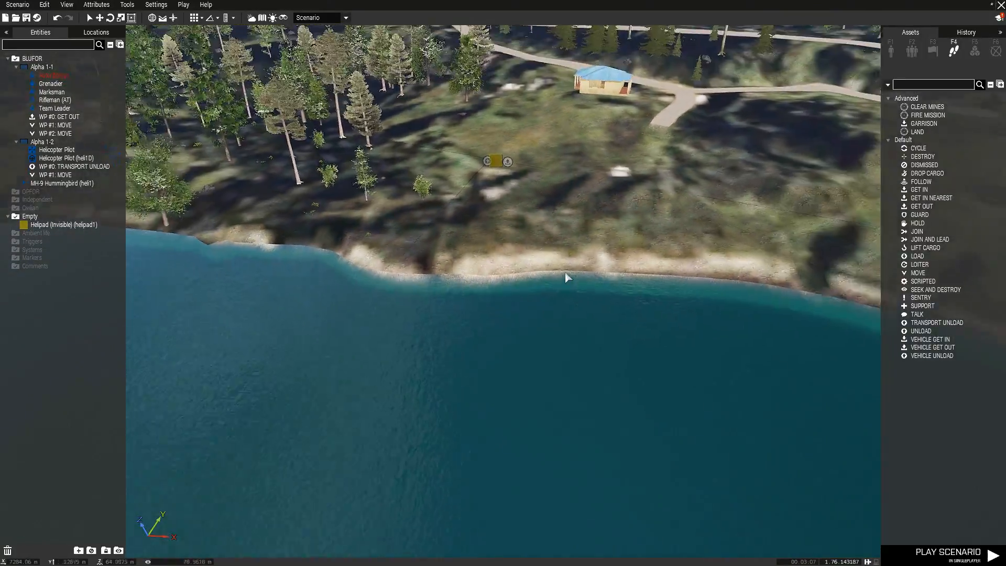
{"action": "key", "text": "a"}
{"action": "key", "text": "w"}
{"action": "key", "text": "d"}
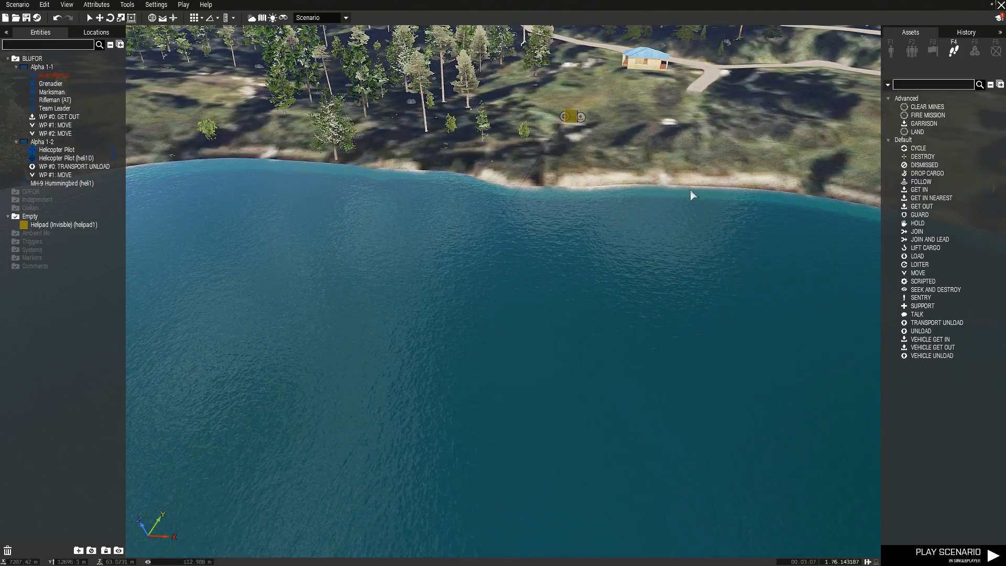
{"action": "key", "text": "d"}
{"action": "key", "text": "s"}
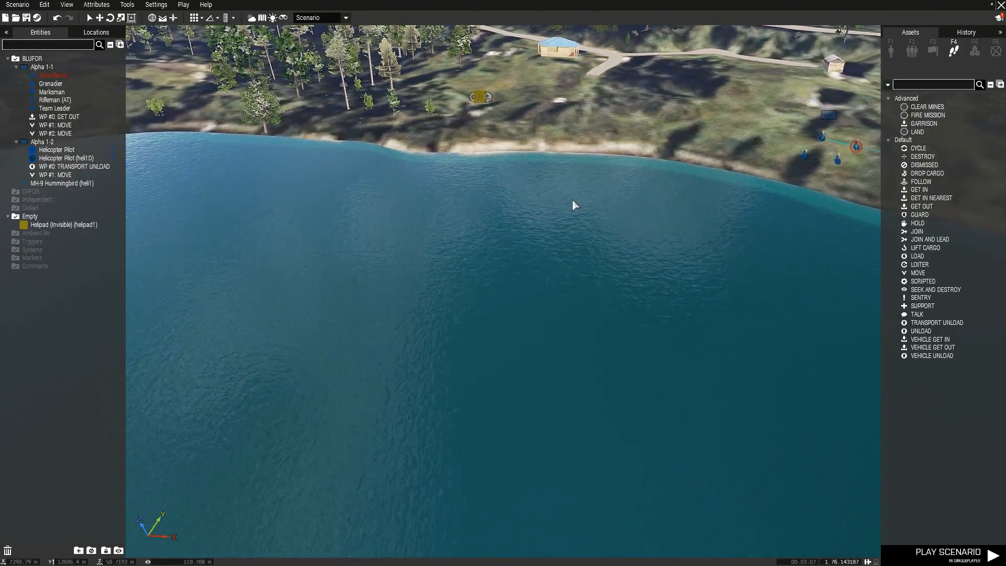
{"action": "key", "text": "s"}
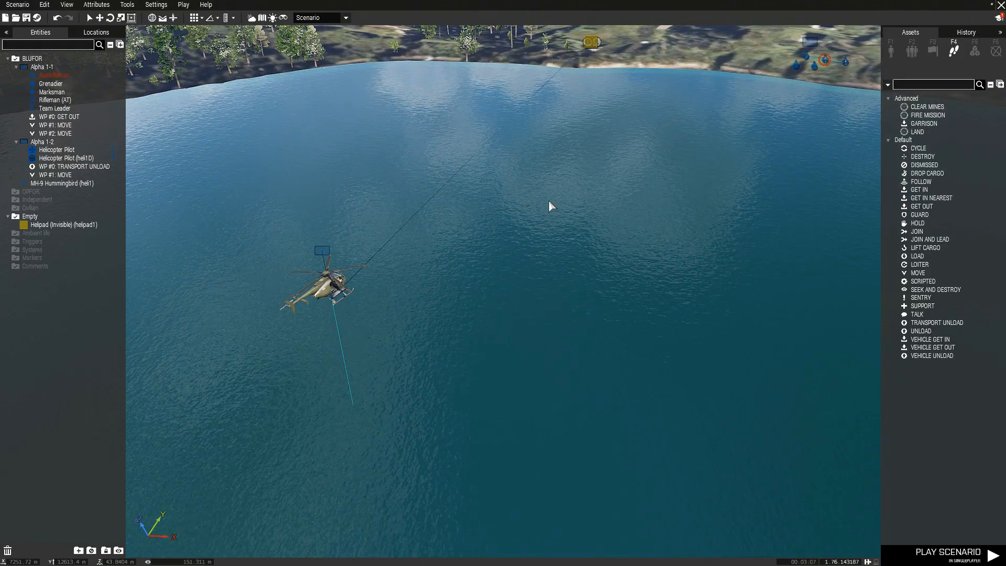
{"action": "right_click_drag", "start_coordinate": [571, 199], "coordinate": [572, 197]}
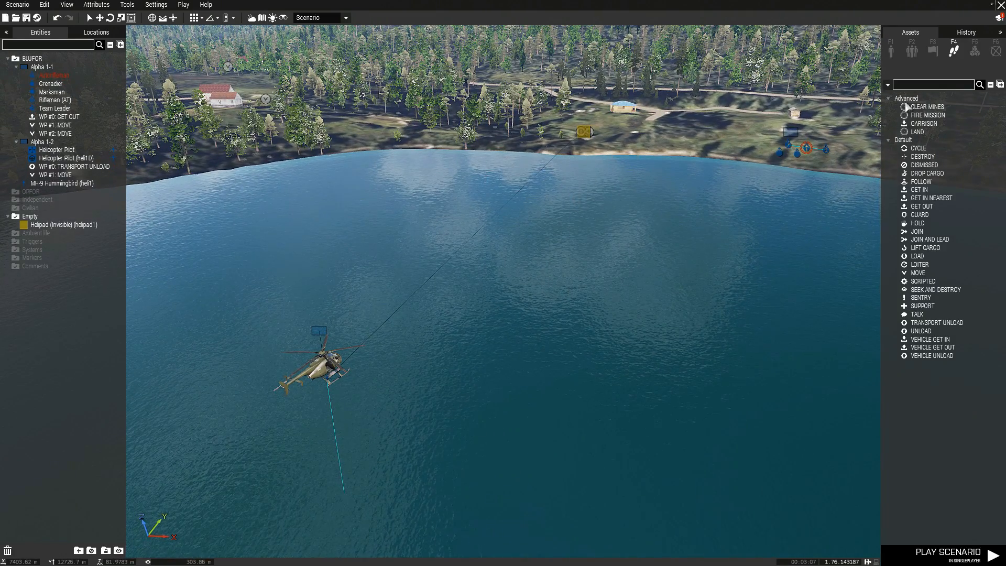
Step: Place a Trigger (Ø 500 m) behind the blue-roofed house near the helipad, covering the shore and part of the lake
{"action": "left_click", "coordinate": [941, 47]}
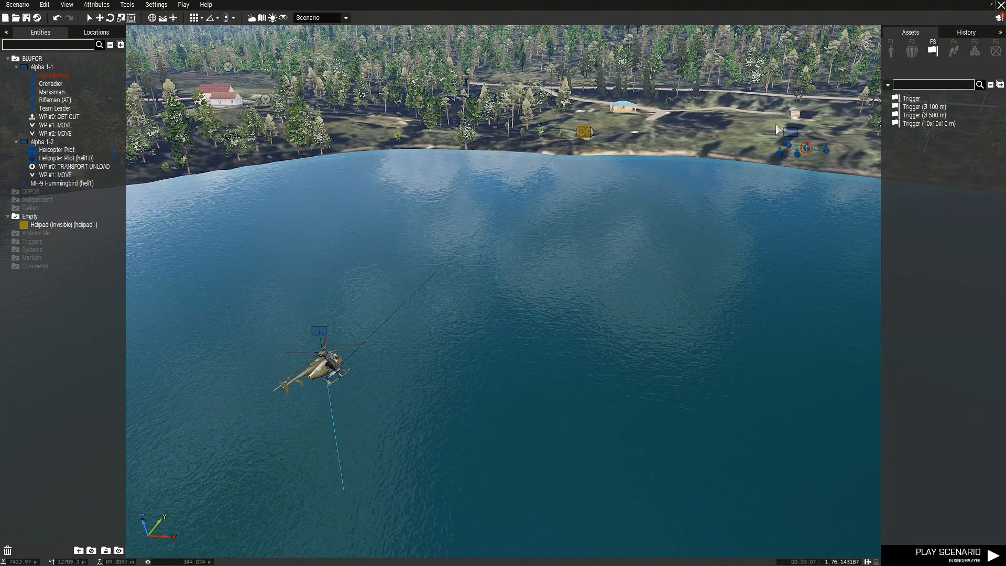
{"action": "left_click", "coordinate": [918, 117]}
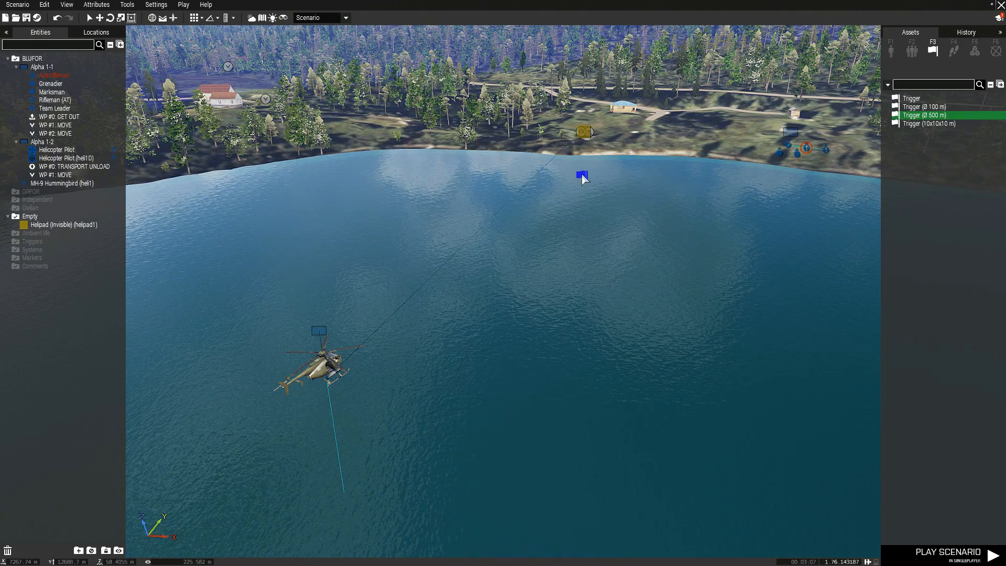
{"action": "left_click", "coordinate": [606, 104]}
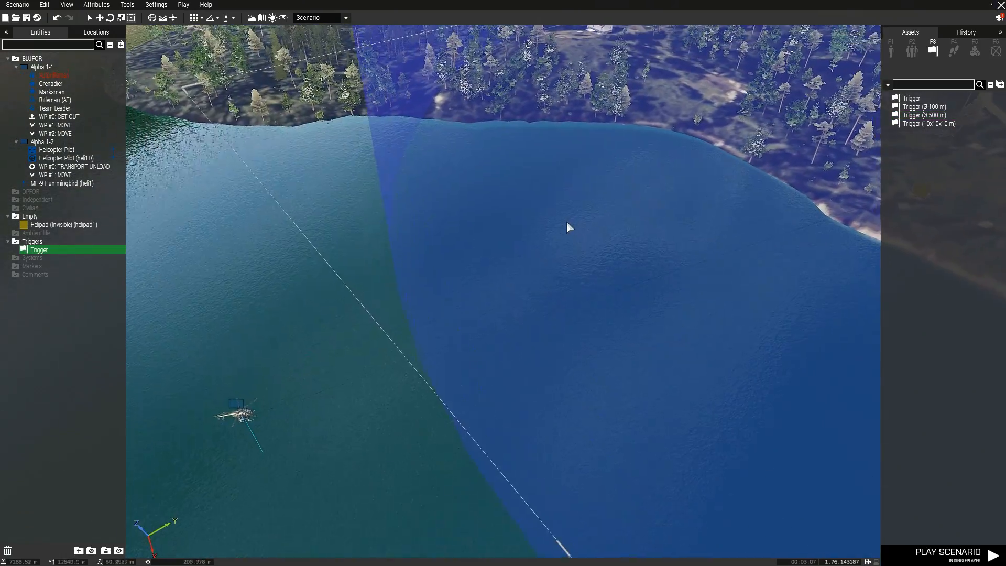
Step: Give the trigger the variable name activatelanding1 and set its activation to BLUFOR
{"action": "right_click_drag", "start_coordinate": [454, 295], "coordinate": [515, 267]}
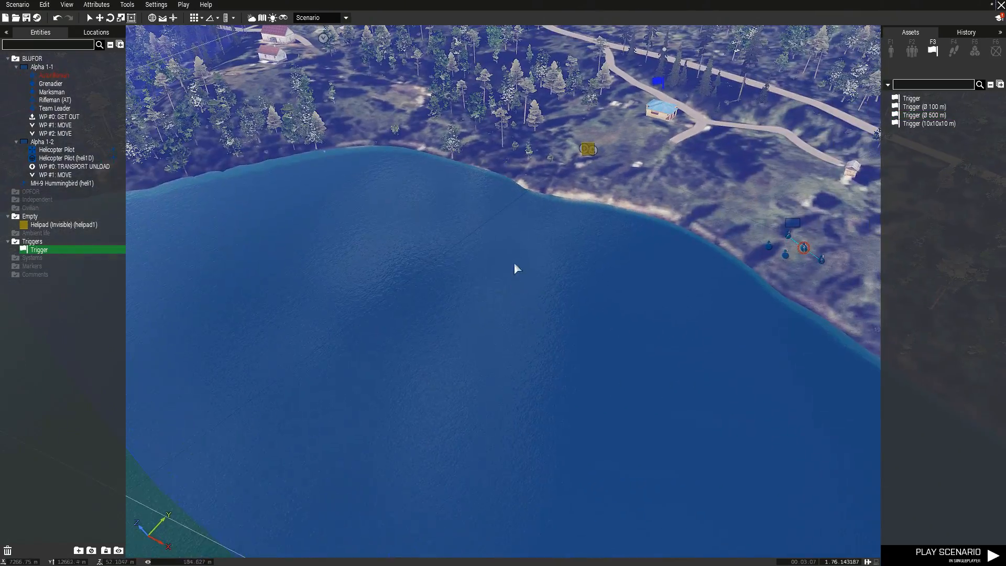
{"action": "left_click", "coordinate": [636, 117]}
{"action": "double_click", "coordinate": [659, 82]}
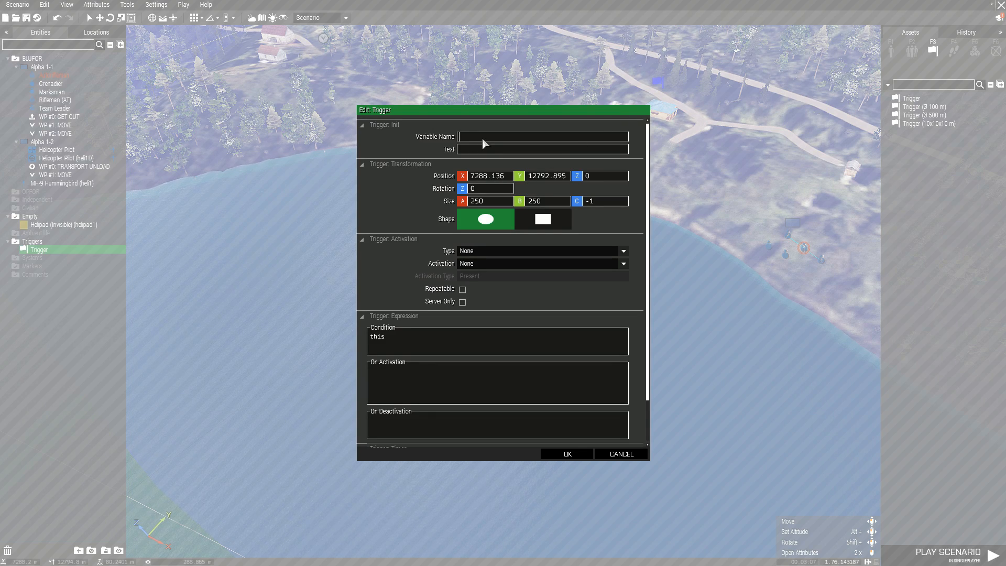
{"action": "type", "text": "active"}
{"action": "type", "text": "telanding1"}
{"action": "left_click", "coordinate": [480, 264]}
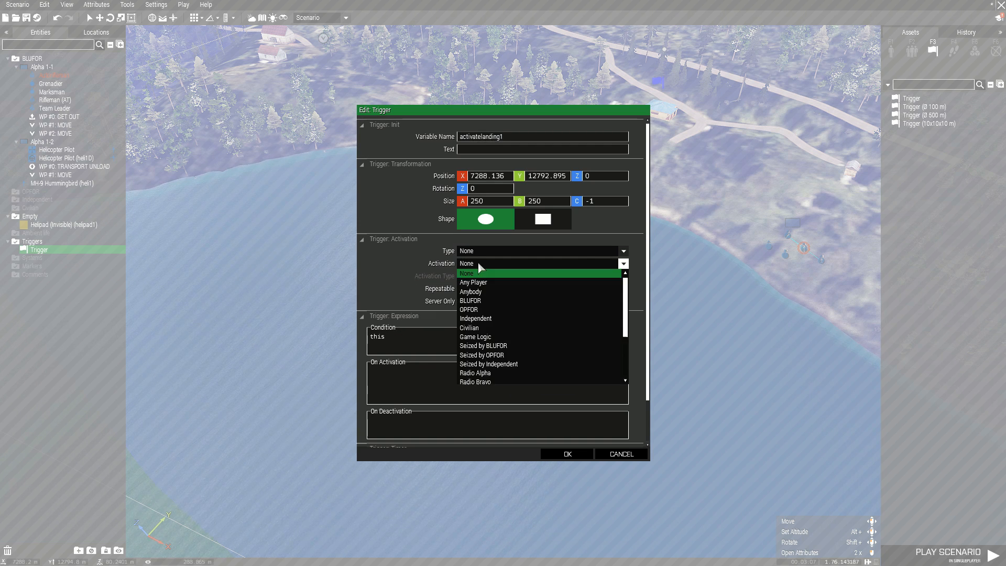
{"action": "left_click", "coordinate": [492, 301]}
Step: Replace the trigger's condition with "heli1 in thislist"
{"action": "left_click", "coordinate": [423, 347]}
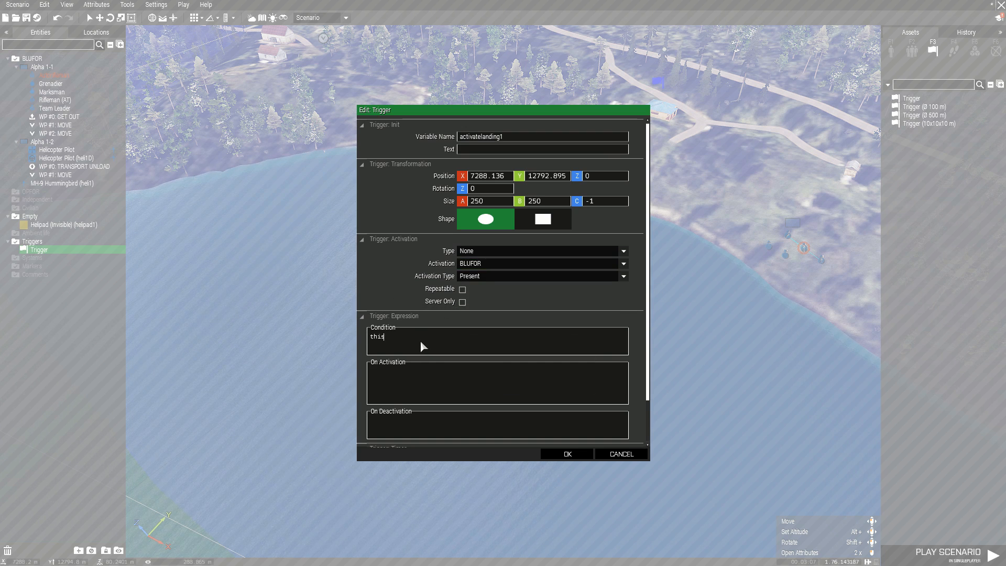
{"action": "key", "text": "BackSpace"}
{"action": "key", "text": "BackSpace"}
{"action": "key", "text": "BackSpace"}
{"action": "key", "text": "BackSpace"}
{"action": "type", "text": "heli1 in thi"}
Step: Enter heli1 land "GET OUT"; as the trigger's On Activation command
{"action": "left_click", "coordinate": [432, 384]}
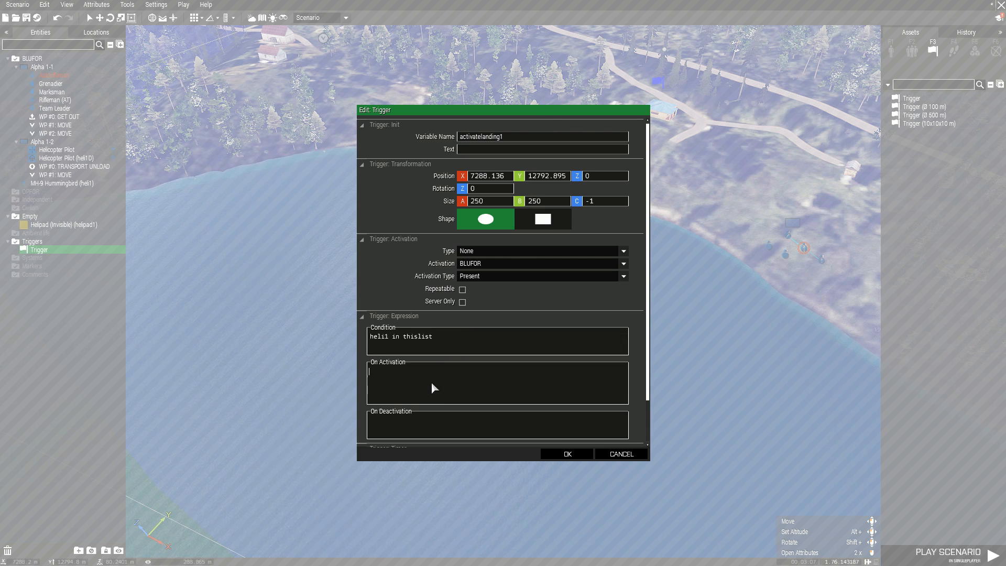
{"action": "type", "text": "heli1 land"}
{"action": "type", "text": "GET OUT\";"}
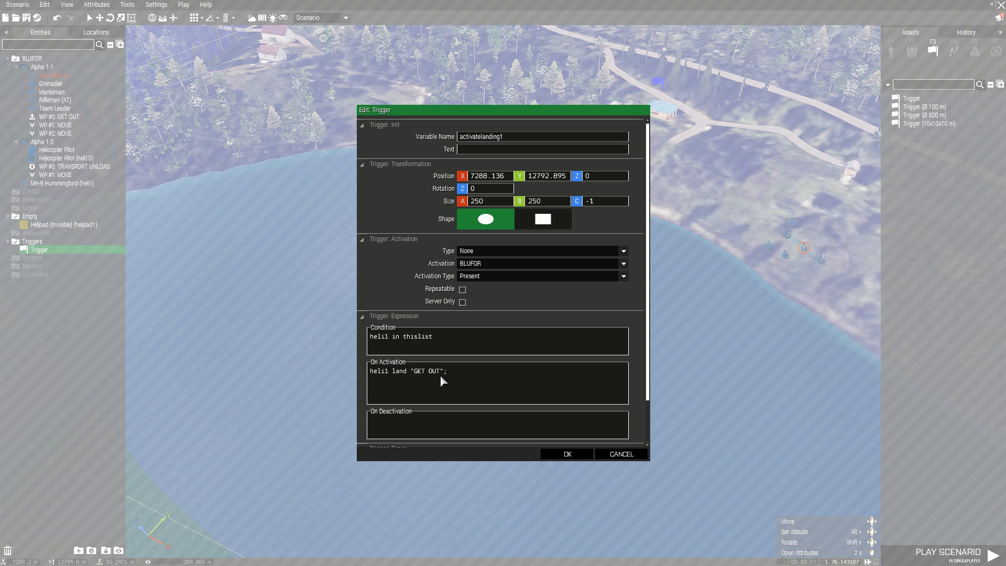
Step: Try "LAND" in place of "GET OUT" in the trigger's On Activation command, and restore "GET OUT"
{"action": "key", "text": "Left"}
{"action": "key", "text": "Left"}
{"action": "key", "text": "BackSpace"}
{"action": "key", "text": "BackSpace"}
{"action": "key", "text": "BackSpace"}
{"action": "key", "text": "BackSpace"}
{"action": "key", "text": "BackSpace"}
{"action": "key", "text": "BackSpace"}
{"action": "key", "text": "BackSpace"}
{"action": "type", "text": "LAND"}
{"action": "key", "text": "BackSpace"}
{"action": "key", "text": "BackSpace"}
{"action": "key", "text": "BackSpace"}
{"action": "key", "text": "BackSpace"}
{"action": "type", "text": "GET OUT"}
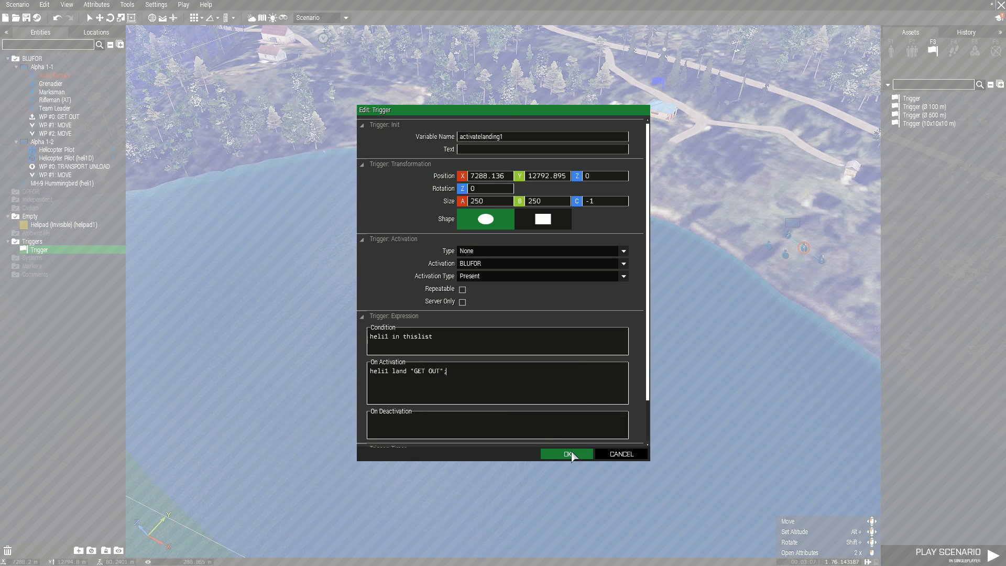
Step: Apply the trigger settings and examine how far the trigger area reaches towards the helicopter's start over the lake
{"action": "left_click", "coordinate": [568, 454]}
{"action": "scroll", "coordinate": [434, 332], "scroll_direction": "down", "scroll_amount": 3}
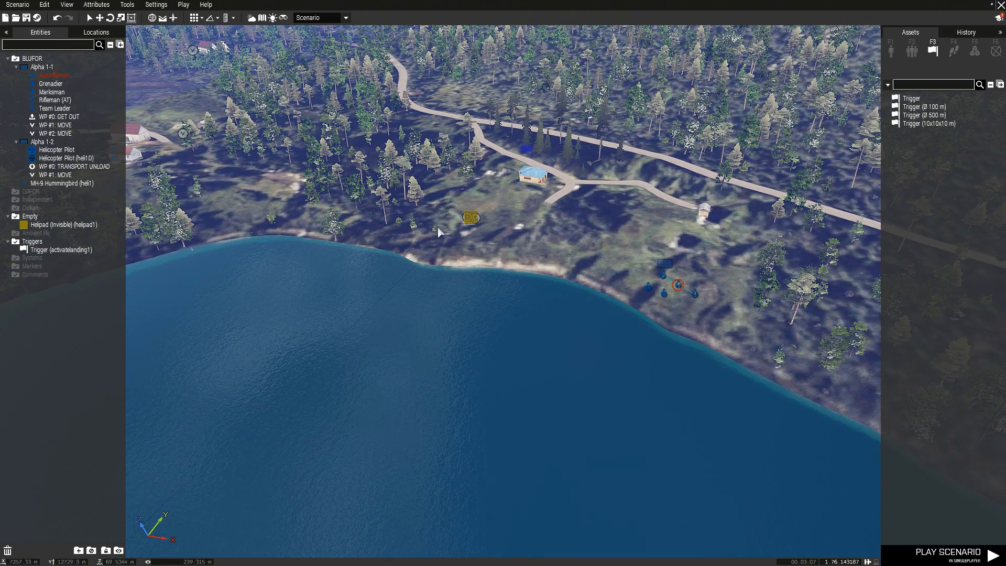
{"action": "scroll", "coordinate": [475, 239], "scroll_direction": "up", "scroll_amount": 2}
{"action": "key", "text": "a"}
{"action": "key", "text": "s"}
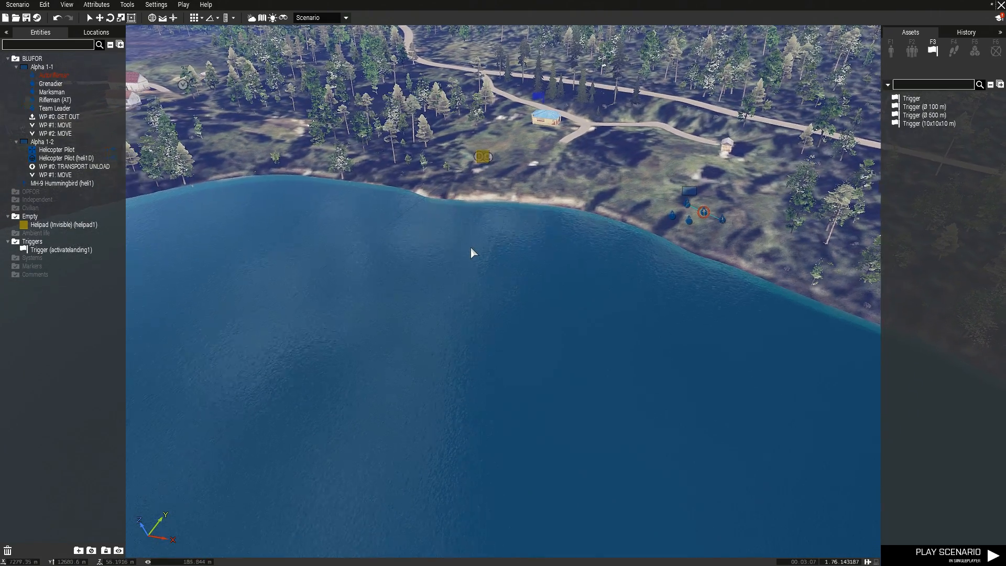
{"action": "key", "text": "a"}
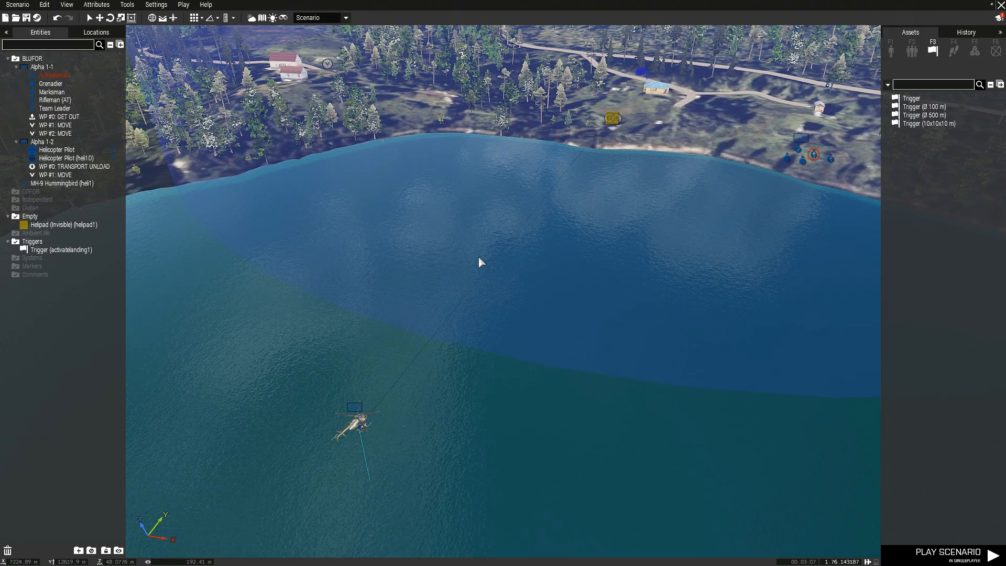
{"action": "scroll", "coordinate": [478, 257], "scroll_direction": "up", "scroll_amount": 2}
{"action": "right_click_drag", "start_coordinate": [475, 268], "coordinate": [495, 248]}
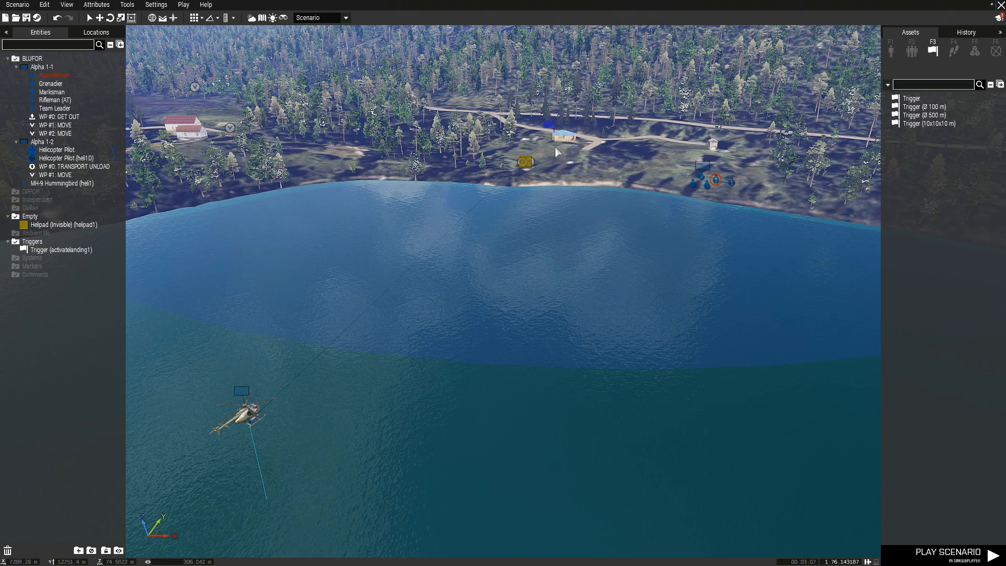
{"action": "key", "text": "a"}
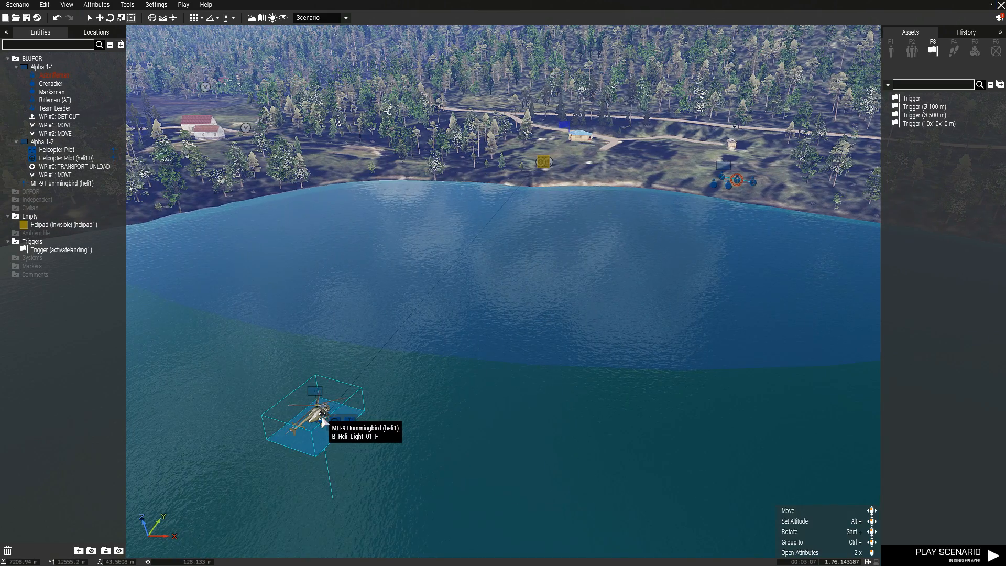
Step: Set the behavior of the helicopter group's Transport Unload waypoint to Careless
{"action": "left_click", "coordinate": [323, 420]}
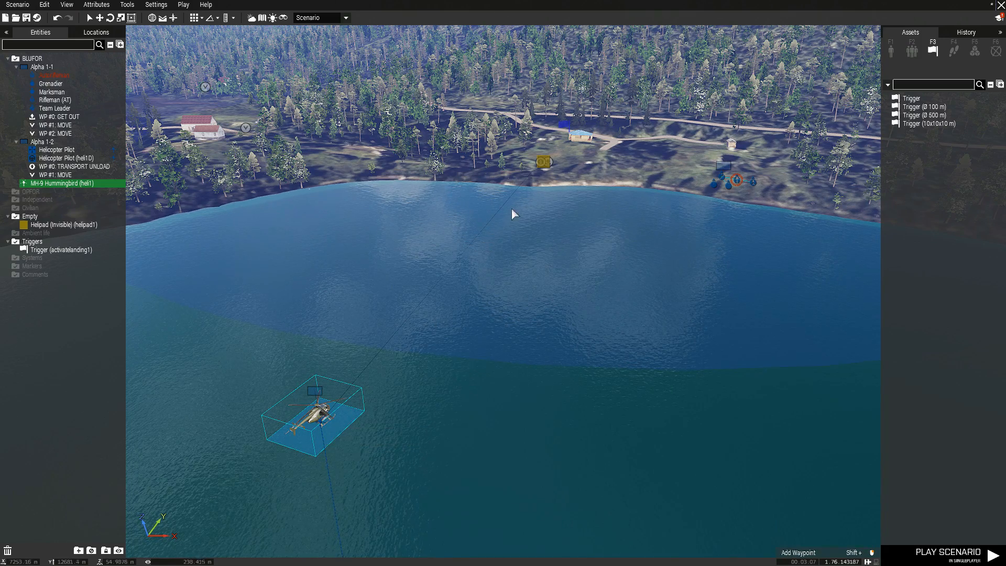
{"action": "key", "text": "w"}
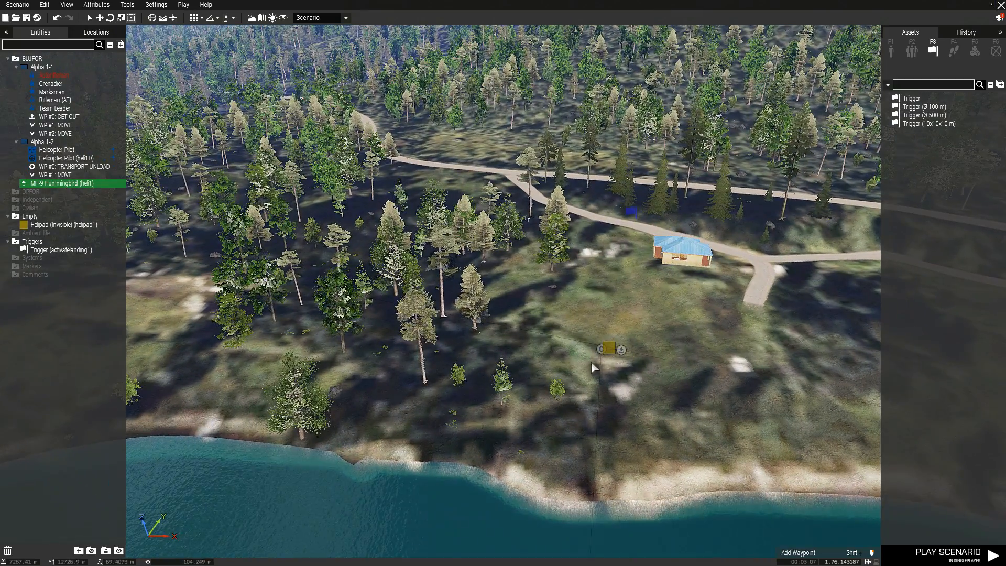
{"action": "left_click", "coordinate": [599, 352]}
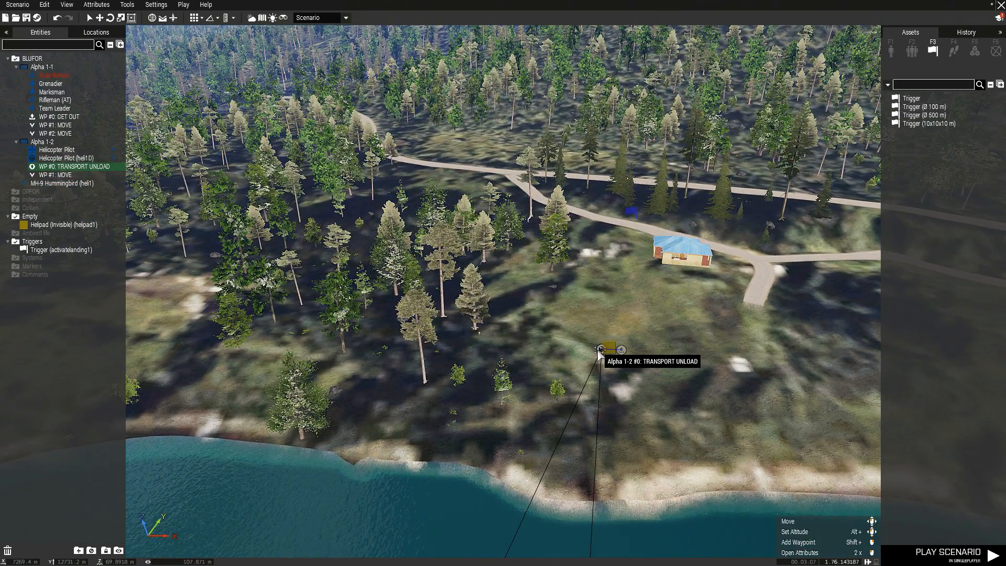
{"action": "double_click", "coordinate": [600, 351]}
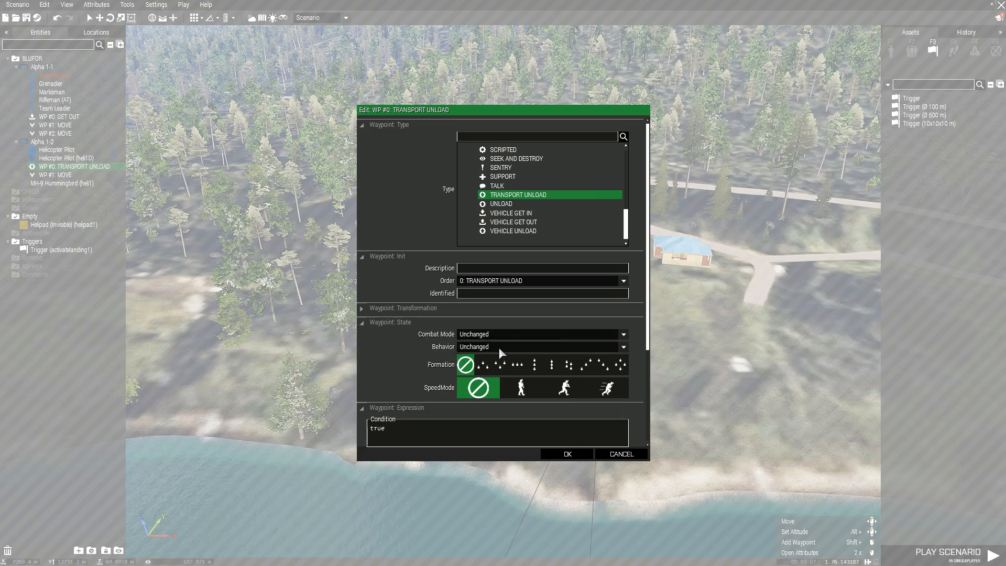
{"action": "left_click", "coordinate": [504, 348]}
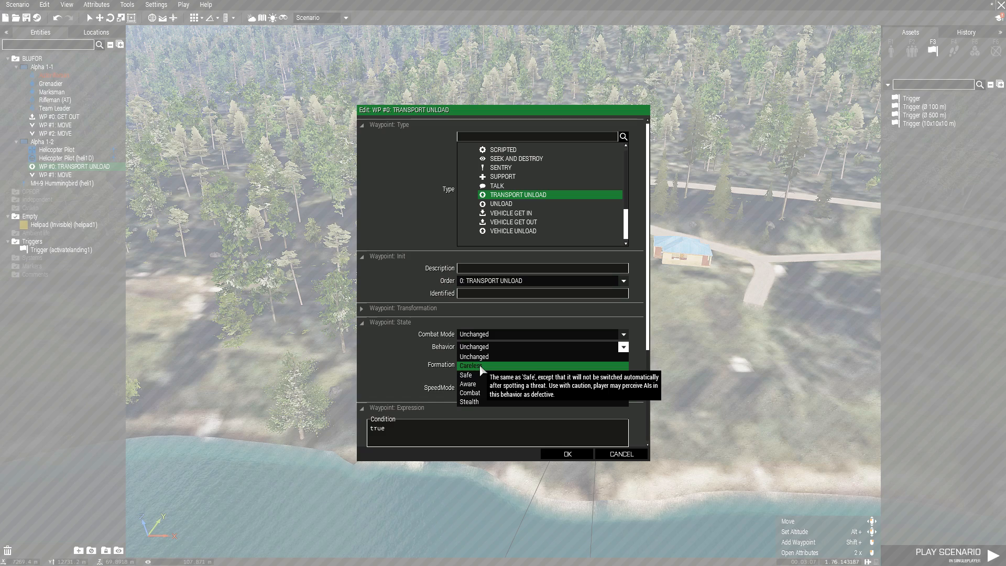
{"action": "left_click", "coordinate": [479, 366]}
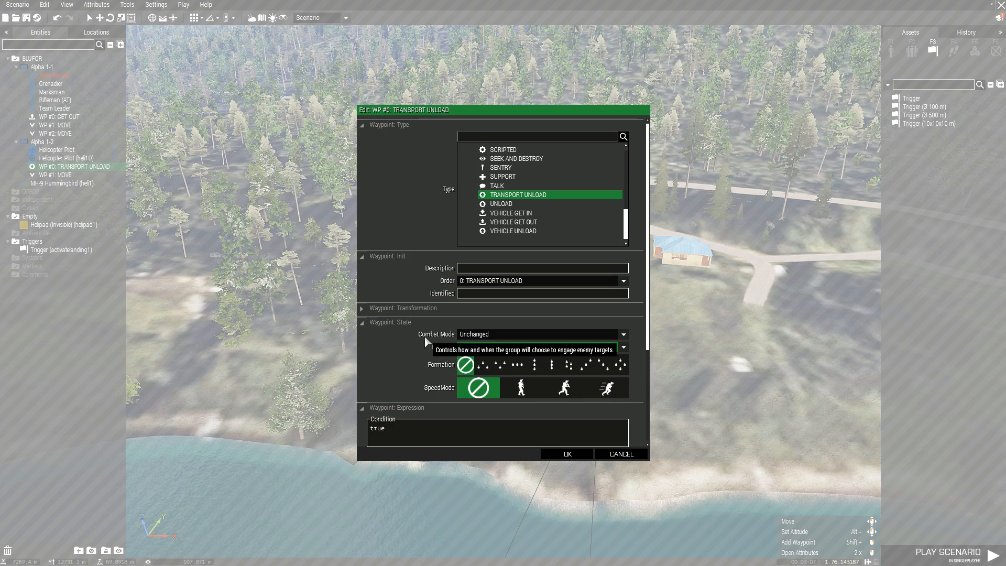
{"action": "scroll", "coordinate": [425, 341], "scroll_direction": "down", "scroll_amount": 3}
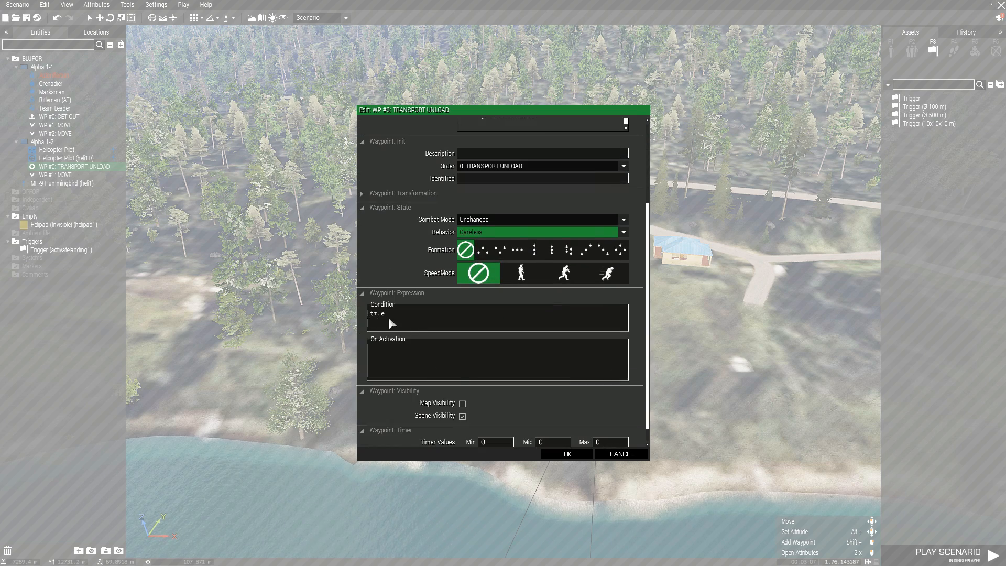
Step: Apply the Transport Unload waypoint settings and look over the route from the helicopter to the helipad
{"action": "left_click", "coordinate": [567, 454]}
{"action": "scroll", "coordinate": [583, 269], "scroll_direction": "down", "scroll_amount": 5}
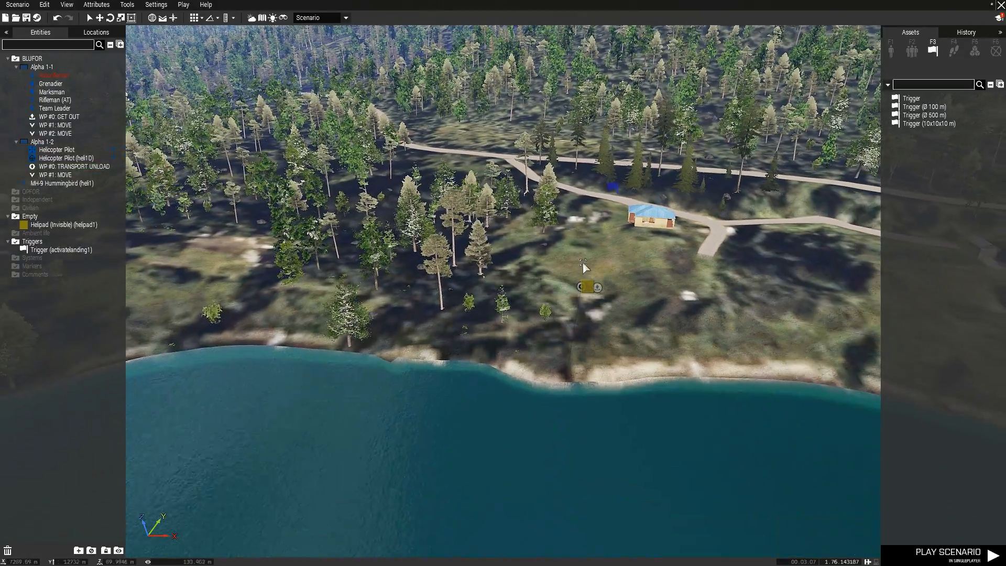
{"action": "scroll", "coordinate": [588, 280], "scroll_direction": "down", "scroll_amount": 5}
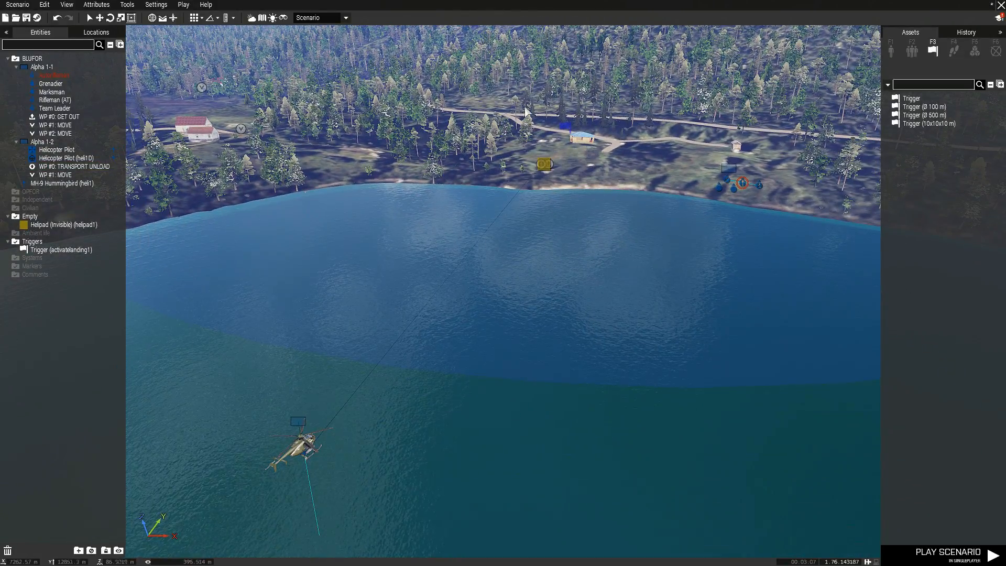
{"action": "scroll", "coordinate": [477, 173], "scroll_direction": "up", "scroll_amount": 2}
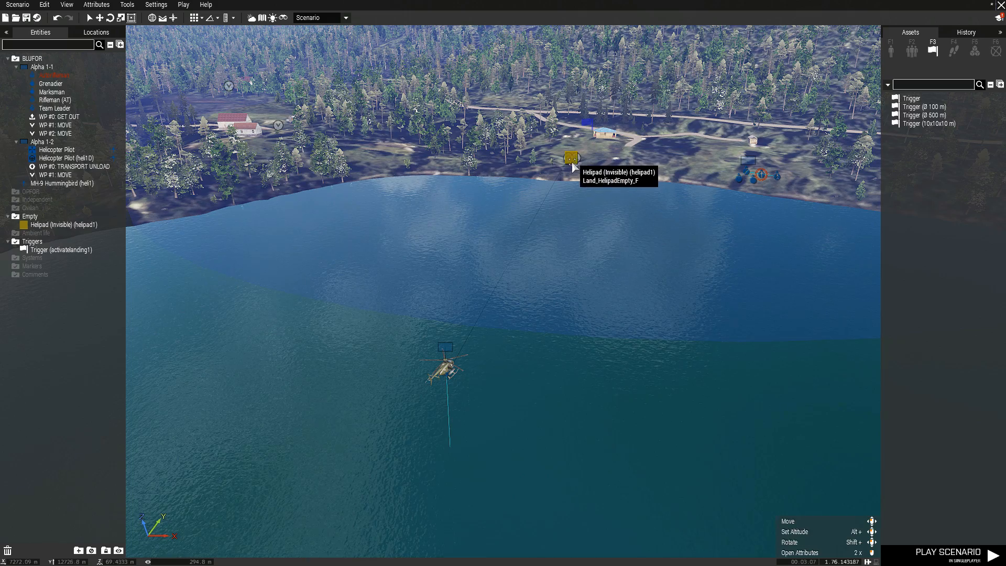
Step: Enter this allowFleeing 0; in the MH-9 Hummingbird's Init field and apply the helicopter's settings
{"action": "double_click", "coordinate": [445, 373]}
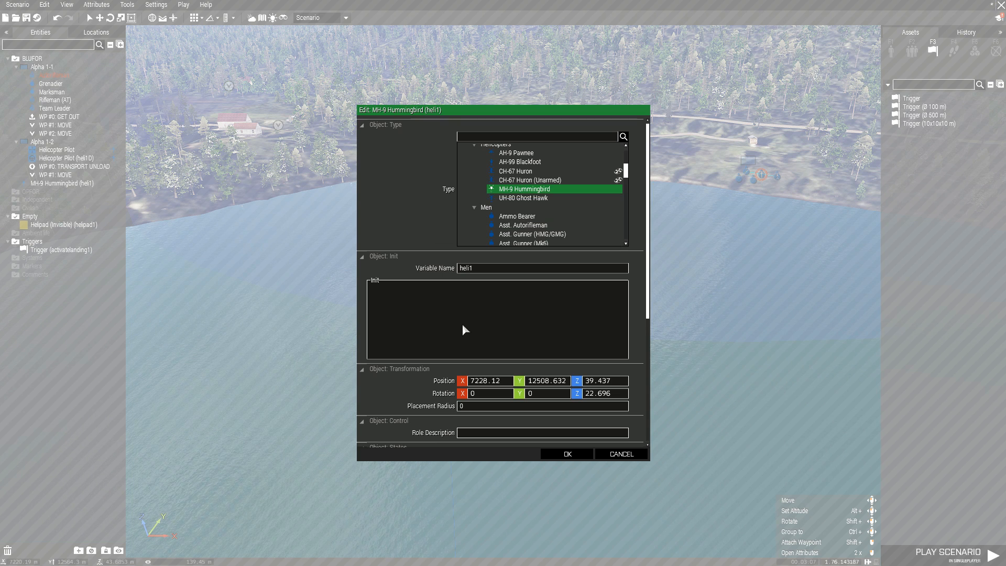
{"action": "left_click", "coordinate": [463, 325]}
{"action": "type", "text": "this allowFleeing 0;"}
{"action": "left_click", "coordinate": [580, 456]}
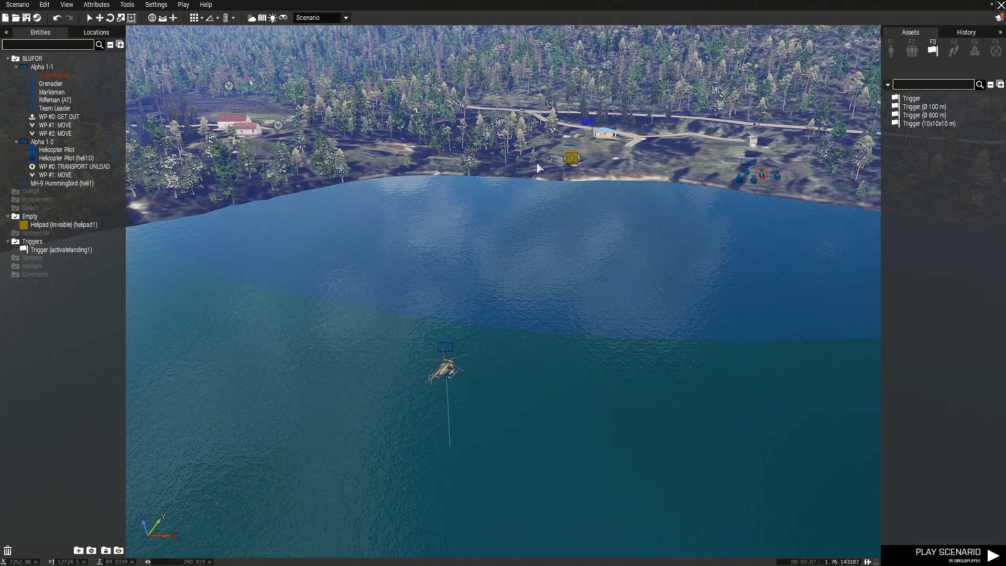
Step: Place an Independent AAF infantry Fire Team on the dirt track beside the blue-roofed house near the helipad
{"action": "scroll", "coordinate": [590, 145], "scroll_direction": "up", "scroll_amount": 5}
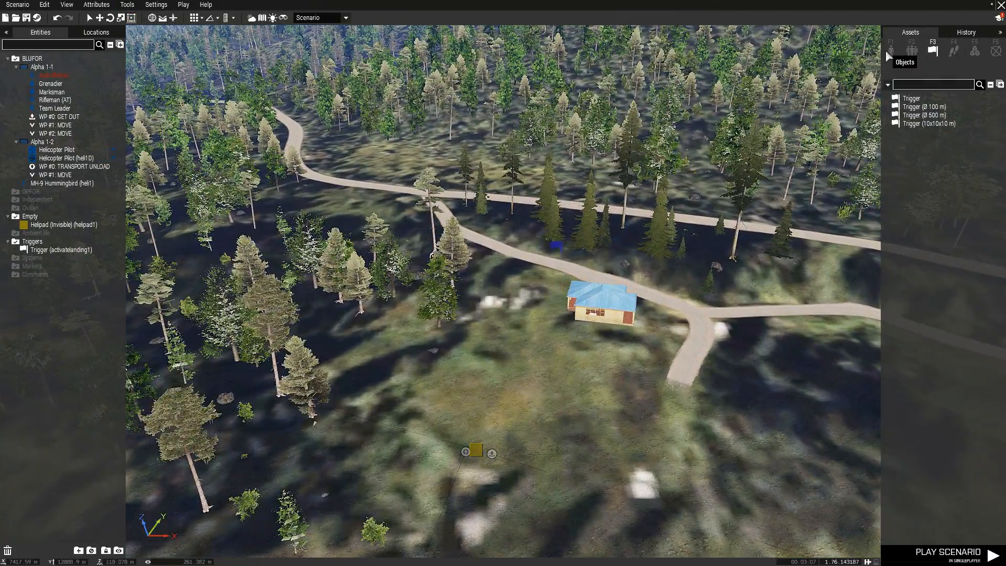
{"action": "left_click", "coordinate": [890, 51]}
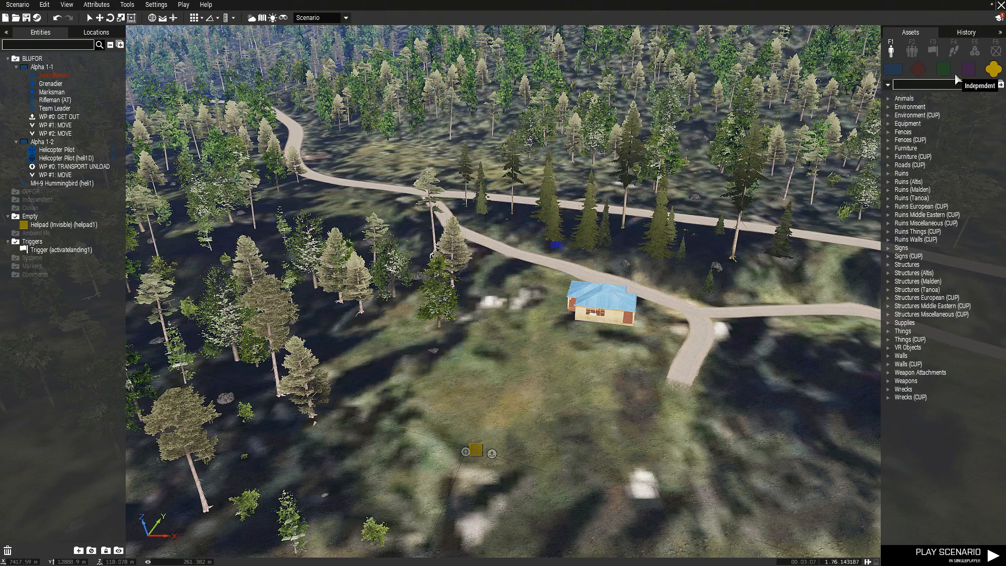
{"action": "left_click", "coordinate": [946, 70]}
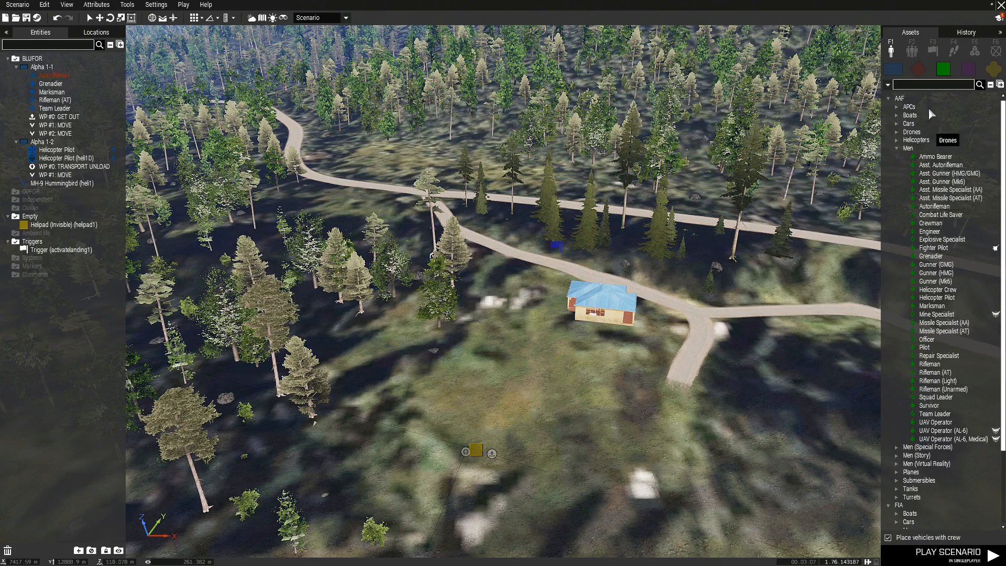
{"action": "left_click", "coordinate": [917, 52]}
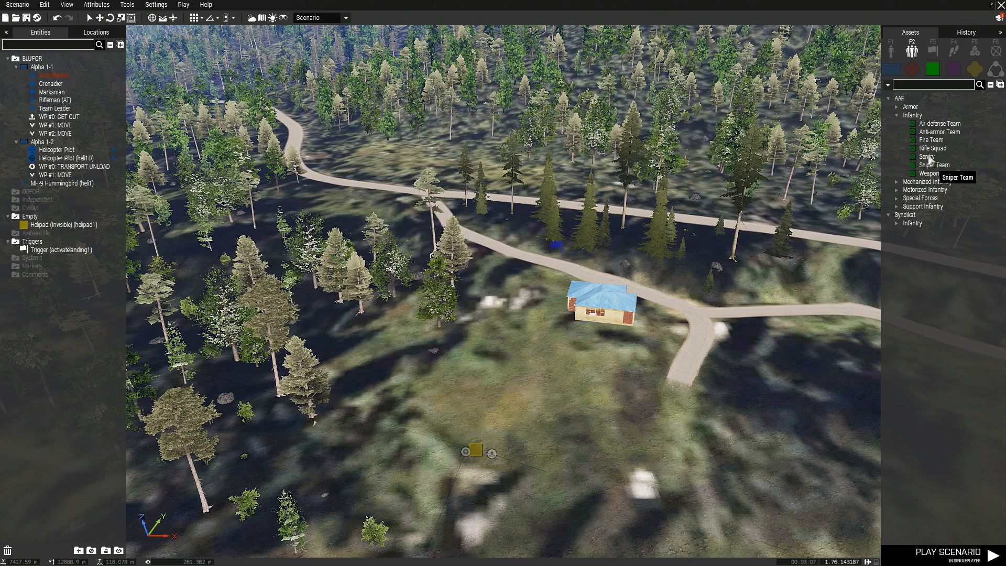
{"action": "left_click", "coordinate": [932, 140]}
{"action": "left_click", "coordinate": [665, 359]}
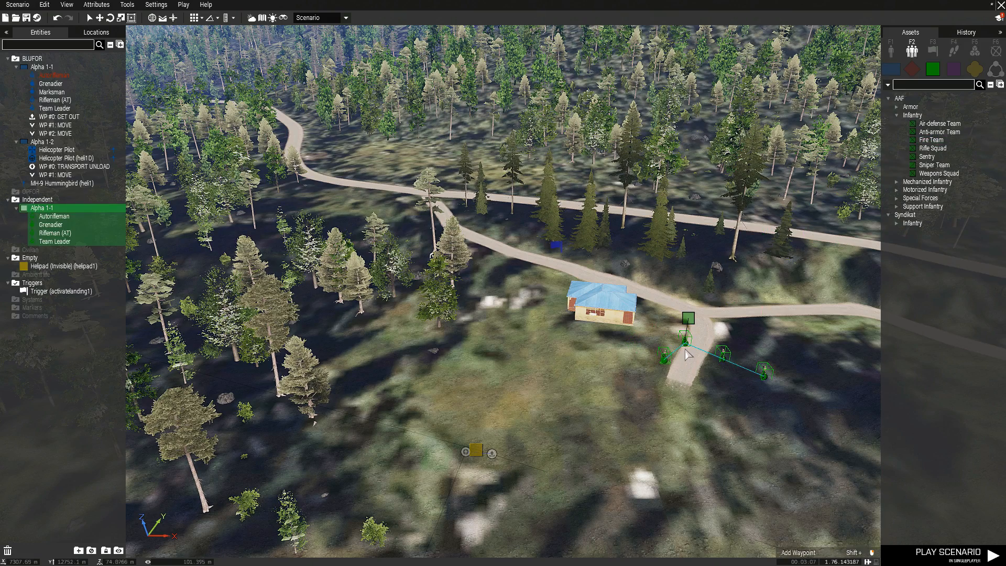
Step: Rotate the whole AAF fire team so that it faces the helipad clearing
{"action": "left_click", "coordinate": [692, 376]}
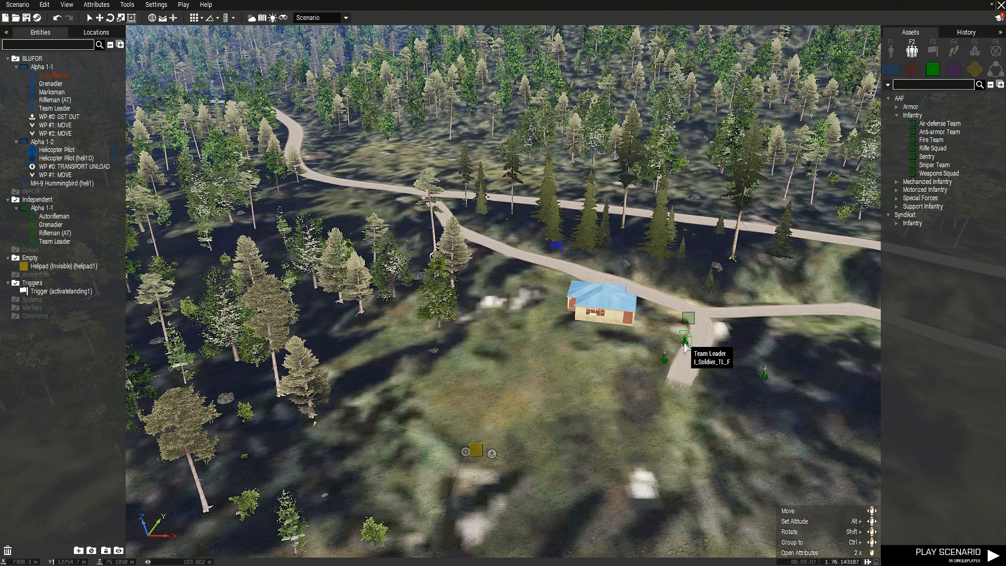
{"action": "scroll", "coordinate": [651, 341], "scroll_direction": "down", "scroll_amount": 3}
{"action": "left_click", "coordinate": [655, 268]}
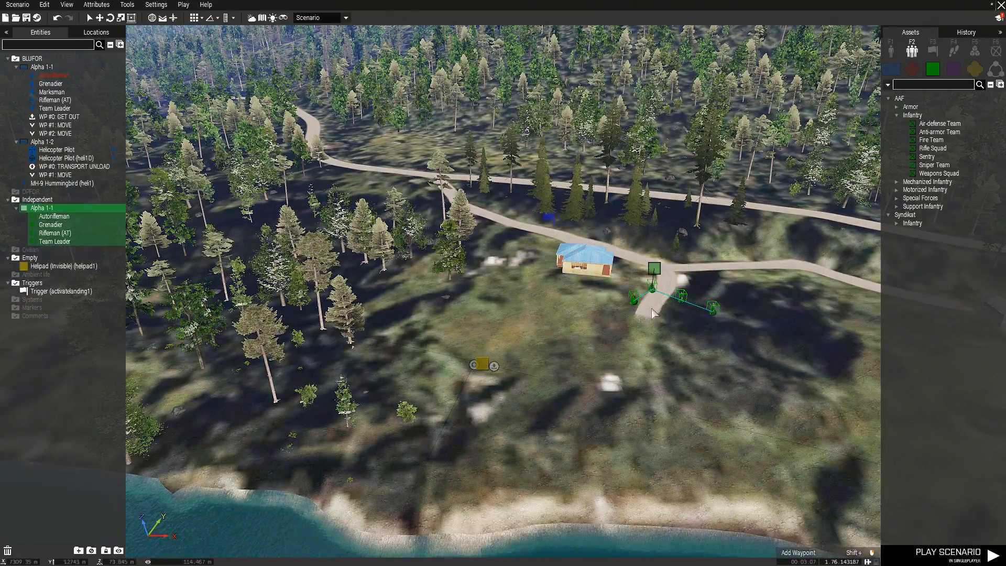
{"action": "left_click_drag", "start_coordinate": [653, 289], "coordinate": [616, 331], "text": "shift"}
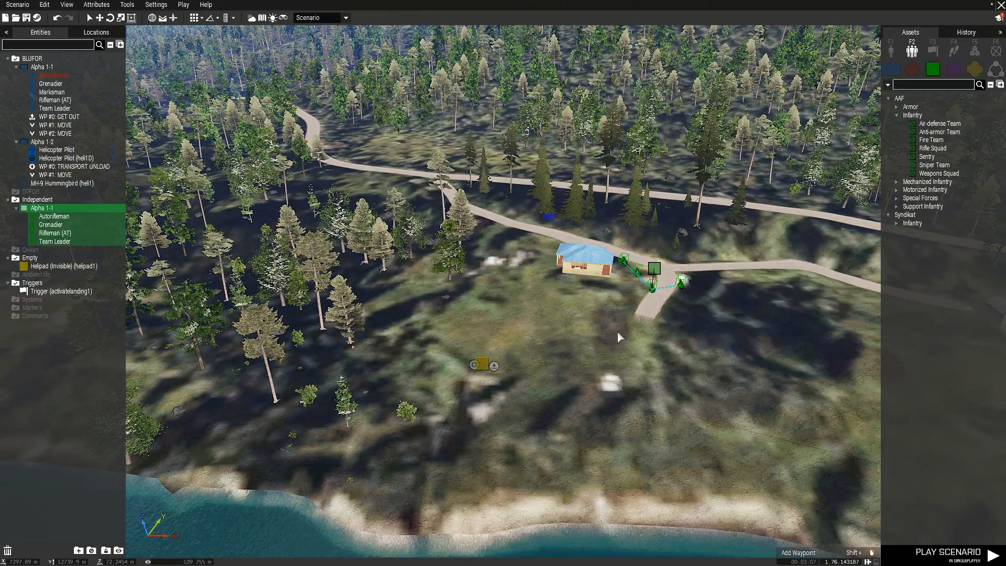
Step: Board the BLUFOR Alpha 1-1 squad from the shore into the Hummingbird over the lake
{"action": "key", "text": "s"}
{"action": "left_click", "coordinate": [498, 283]}
{"action": "key", "text": "s"}
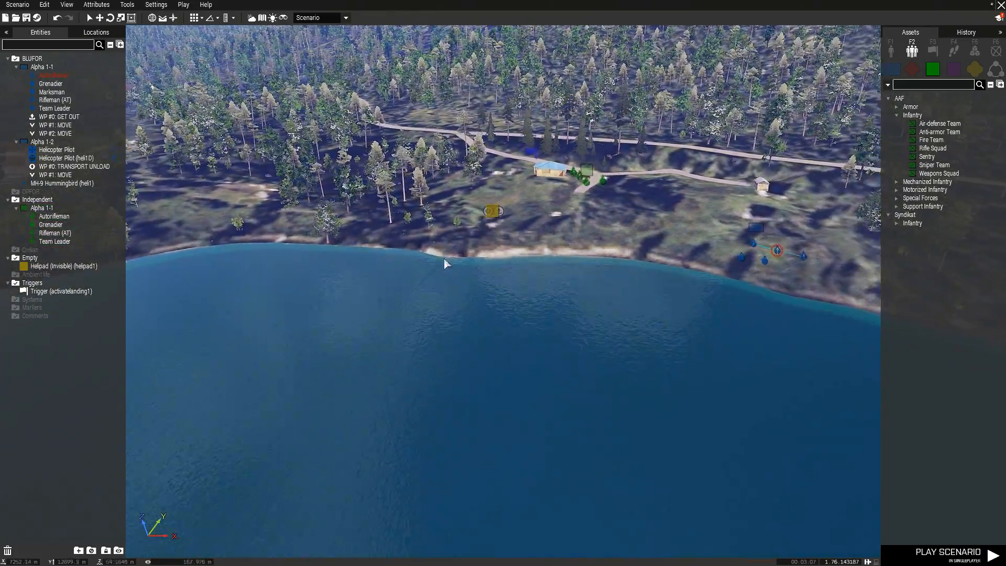
{"action": "left_click", "coordinate": [707, 193]}
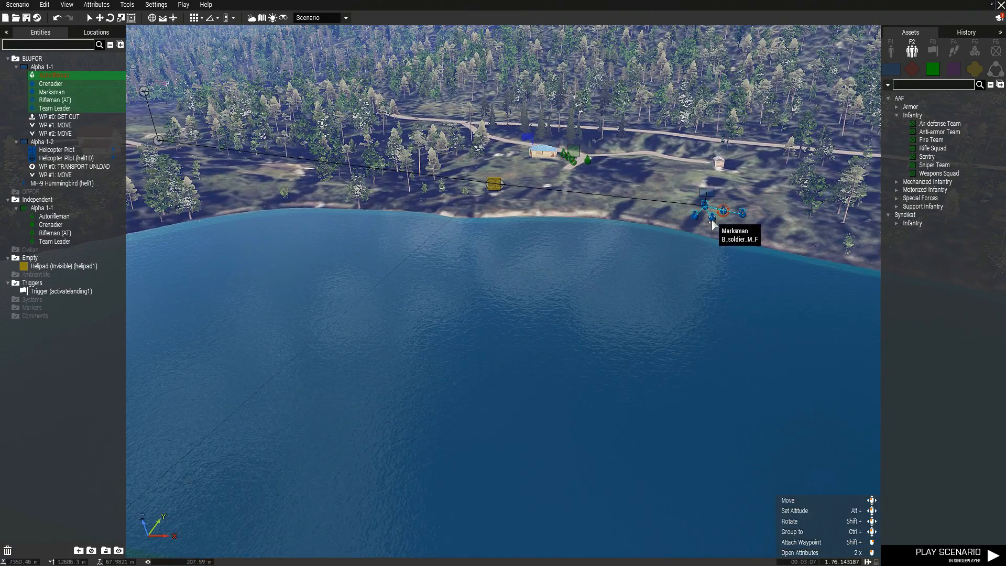
{"action": "key", "text": "s"}
{"action": "left_click_drag", "start_coordinate": [711, 217], "coordinate": [365, 271]}
{"action": "key", "text": "a"}
{"action": "left_click", "coordinate": [375, 346]}
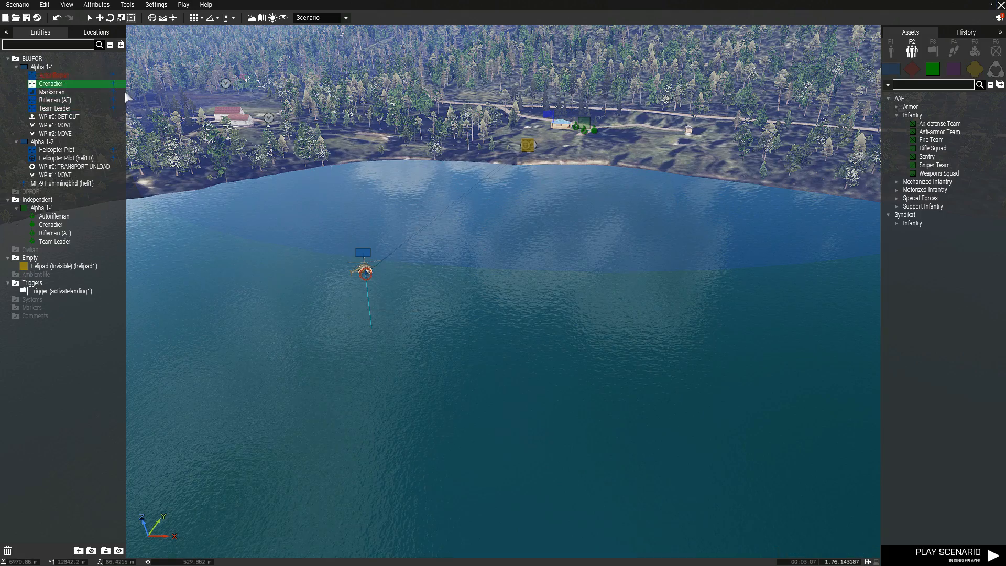
Step: Check the Independents Allegiance setting in the scenario's general attributes
{"action": "left_click", "coordinate": [99, 5]}
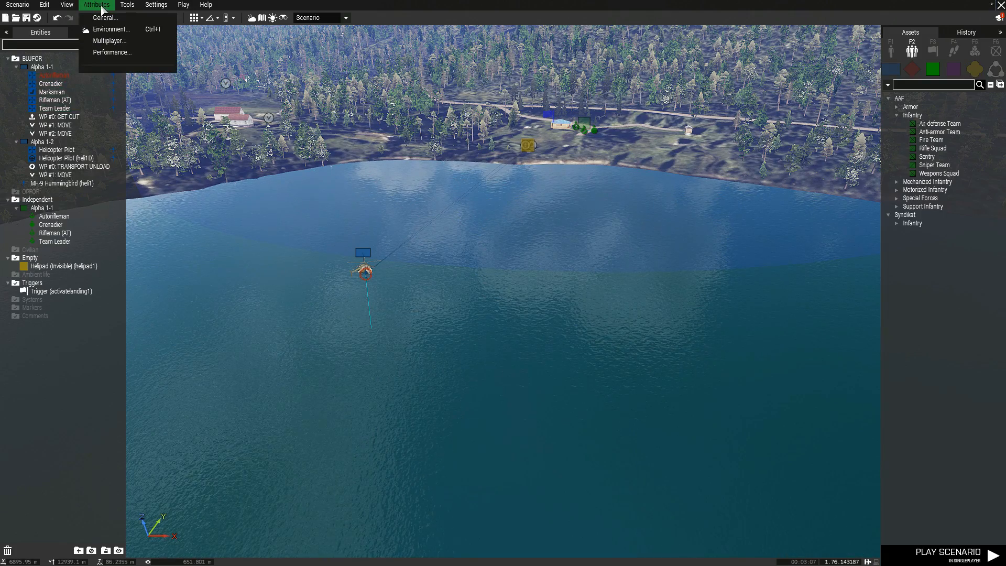
{"action": "left_click", "coordinate": [105, 18]}
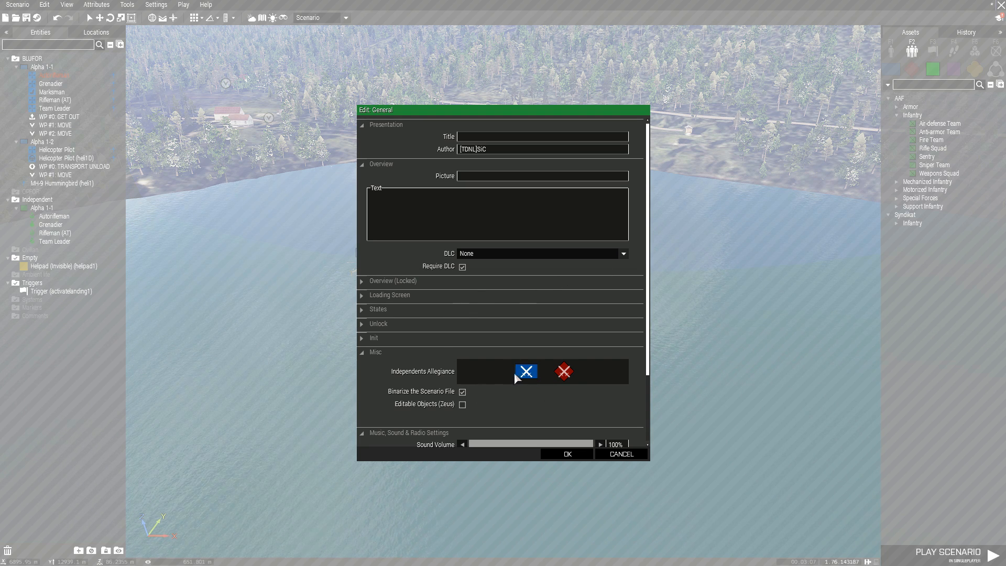
{"action": "left_click", "coordinate": [579, 455]}
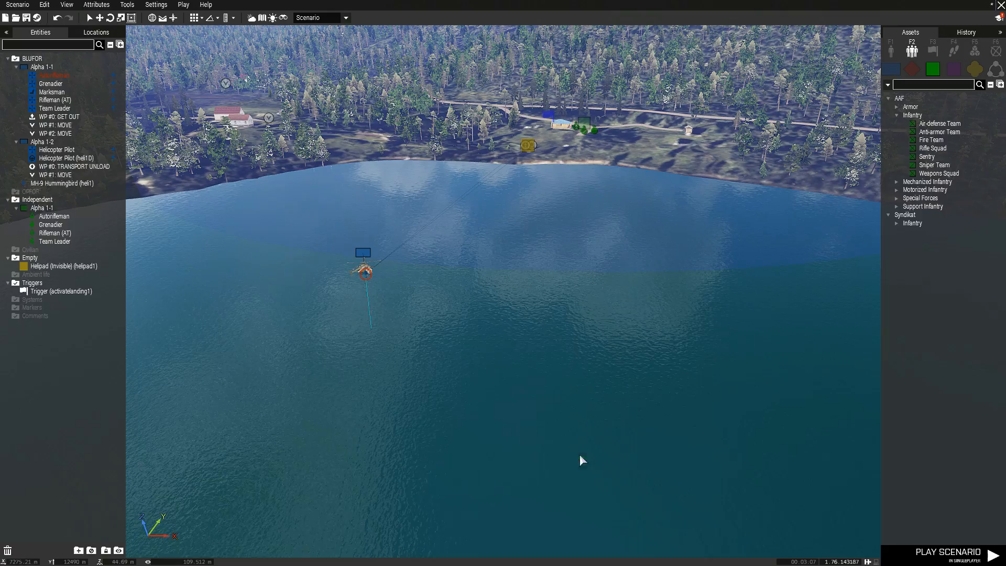
Step: Play-test the scenario through the landing, advance from the helicopter towards the house and throw a grenade
{"action": "left_click", "coordinate": [929, 561]}
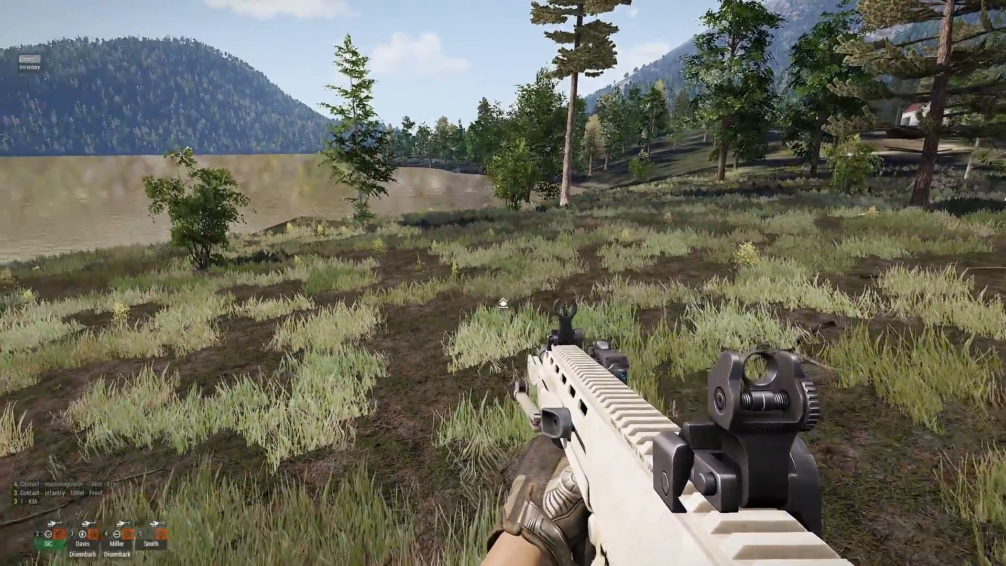
{"action": "key", "text": "w"}
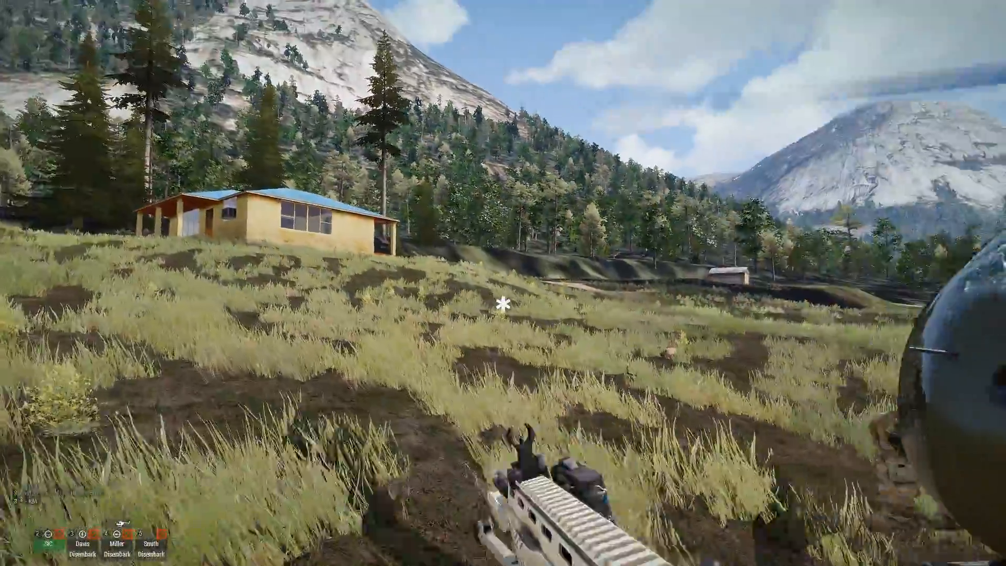
{"action": "right_click", "coordinate": [503, 304]}
{"action": "key", "text": "shift+w"}
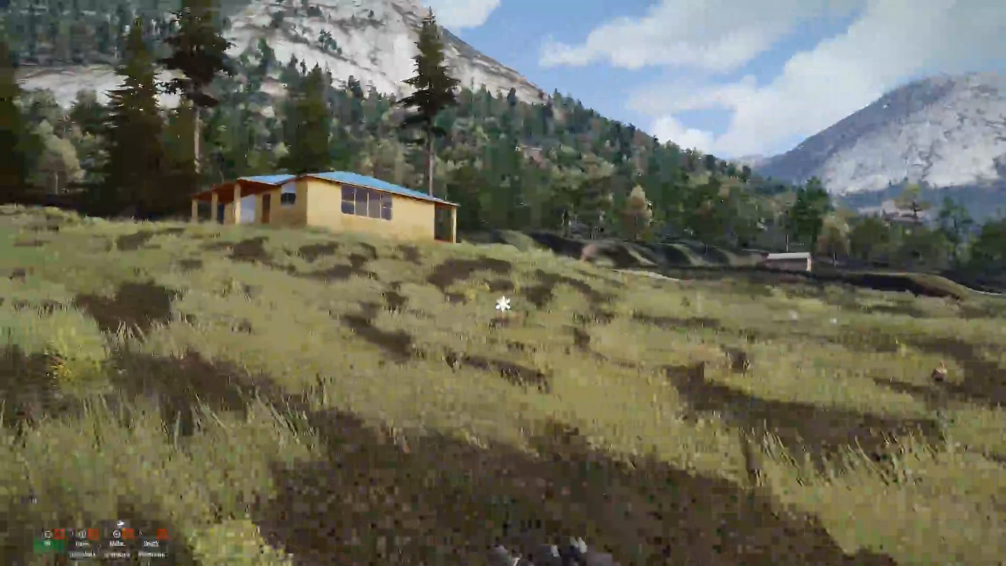
{"action": "key", "text": "g"}
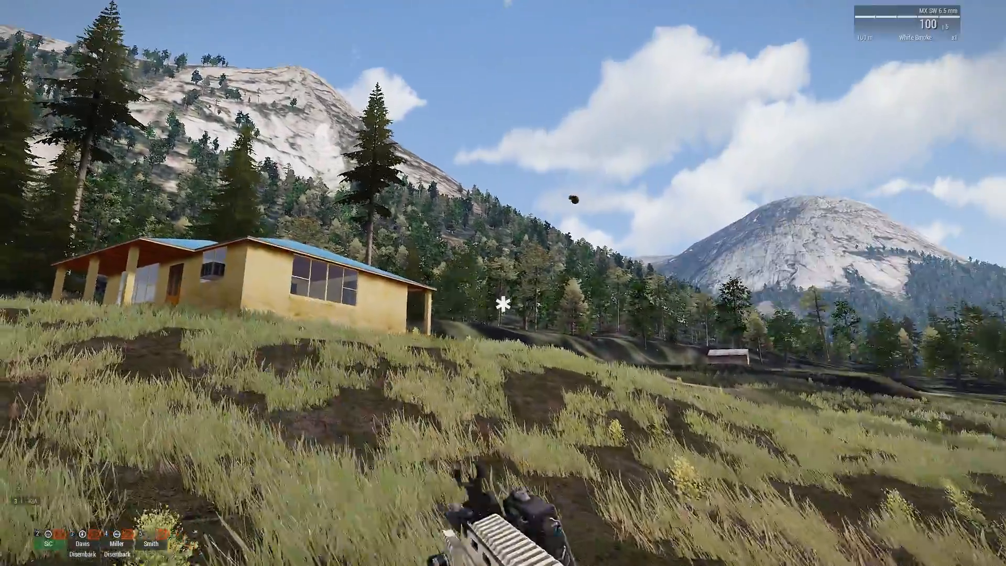
{"action": "key", "text": "w"}
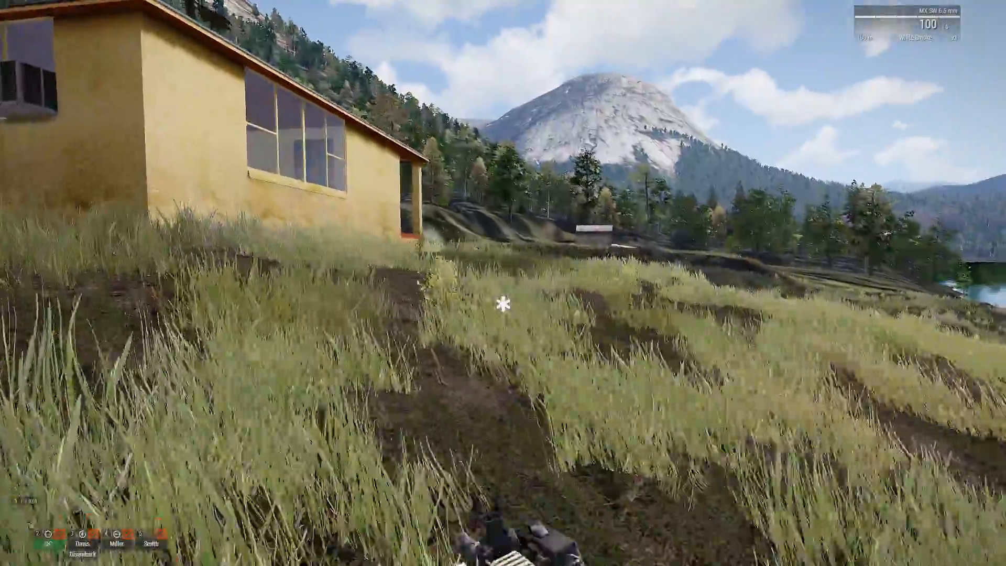
{"action": "right_click", "coordinate": [504, 304]}
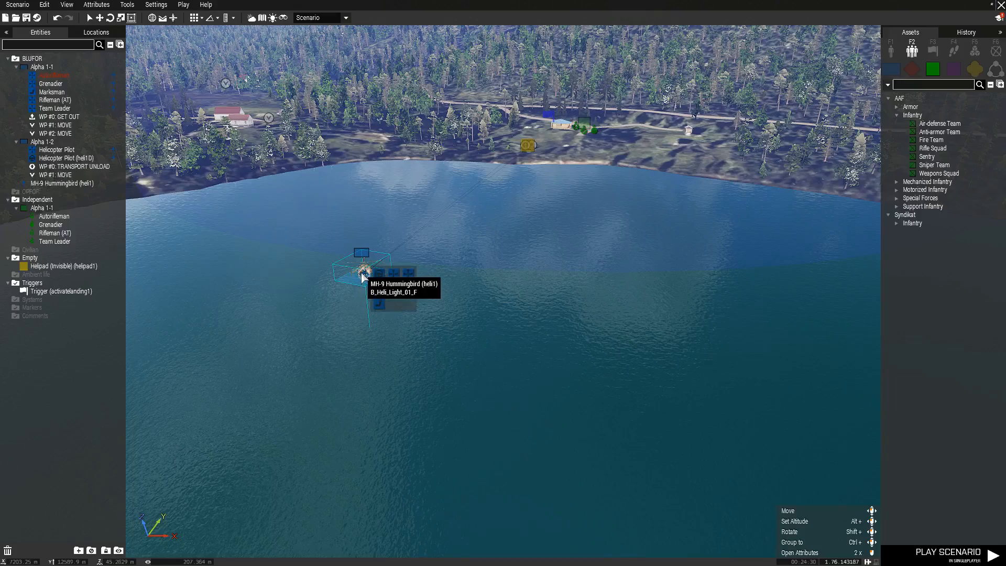
Step: Move the Hummingbird with its crew and squad eastwards across the lake
{"action": "scroll", "coordinate": [530, 297], "scroll_direction": "up", "scroll_amount": 4}
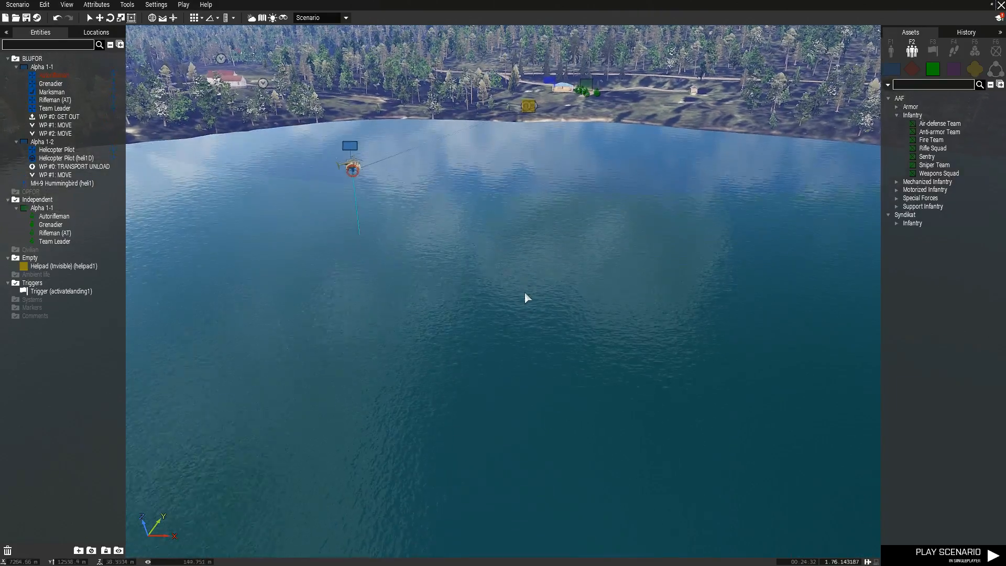
{"action": "right_click_drag", "start_coordinate": [524, 292], "coordinate": [495, 291]}
{"action": "scroll", "coordinate": [495, 290], "scroll_direction": "up", "scroll_amount": 3}
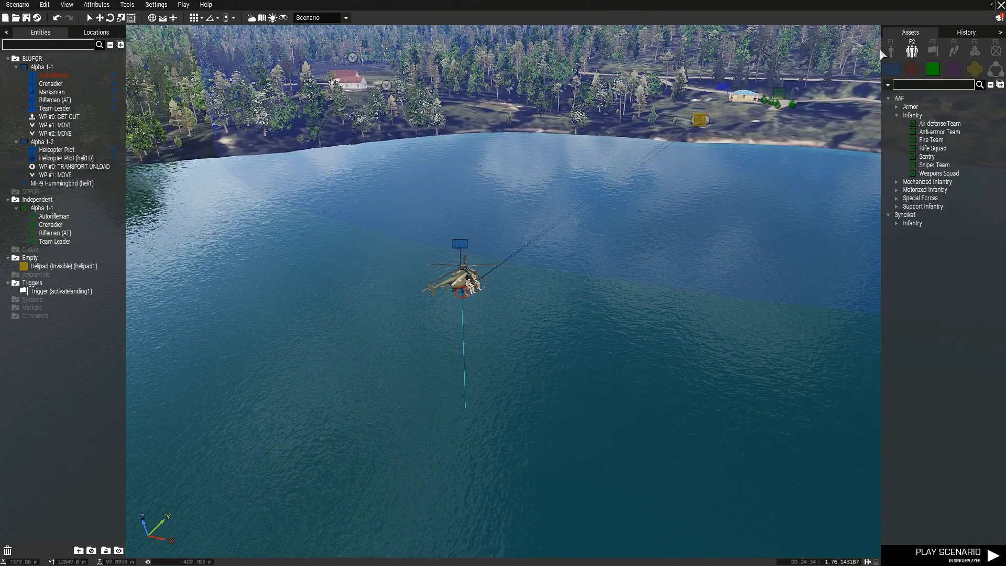
{"action": "left_click", "coordinate": [879, 60]}
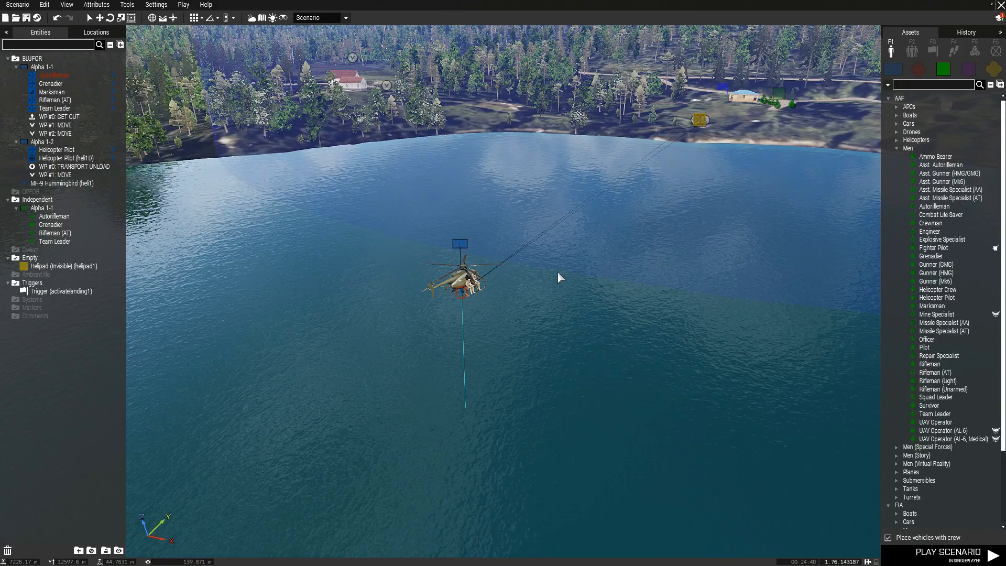
{"action": "right_click_drag", "start_coordinate": [561, 269], "coordinate": [617, 275]}
{"action": "left_click", "coordinate": [487, 300]}
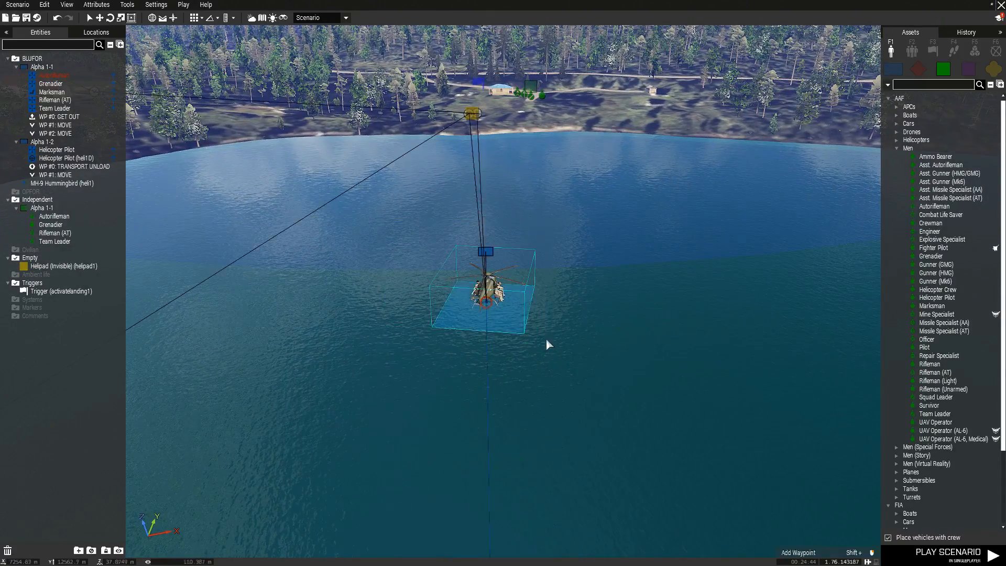
{"action": "left_click_drag", "start_coordinate": [488, 304], "coordinate": [700, 260]}
{"action": "key", "text": "d"}
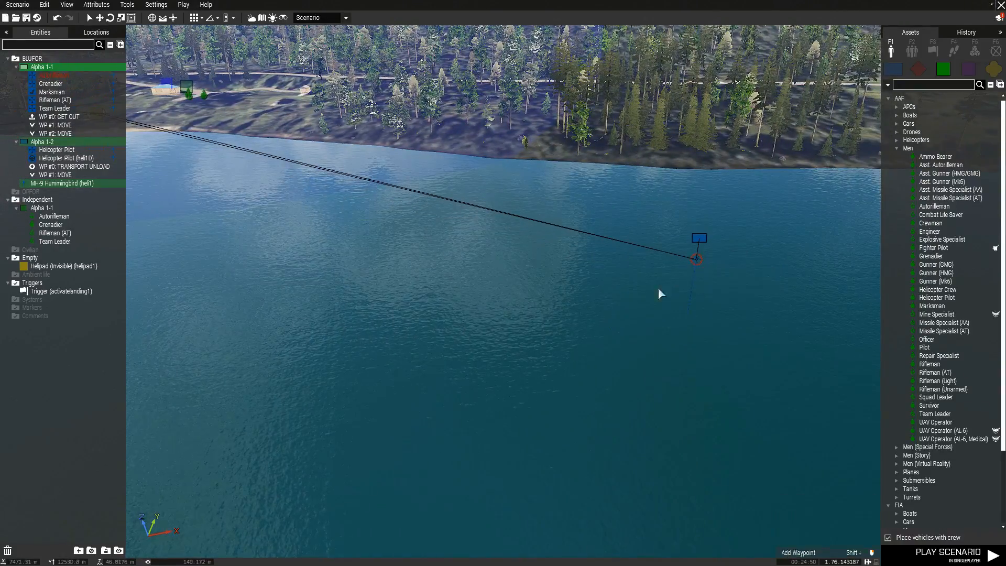
Step: Try positioning the helicopter group over the wooded shore east of the helipad
{"action": "left_click", "coordinate": [569, 300]}
{"action": "right_click_drag", "start_coordinate": [521, 293], "coordinate": [499, 273]}
{"action": "key", "text": "d"}
{"action": "left_click_drag", "start_coordinate": [507, 264], "coordinate": [496, 287]}
{"action": "key", "text": "space"}
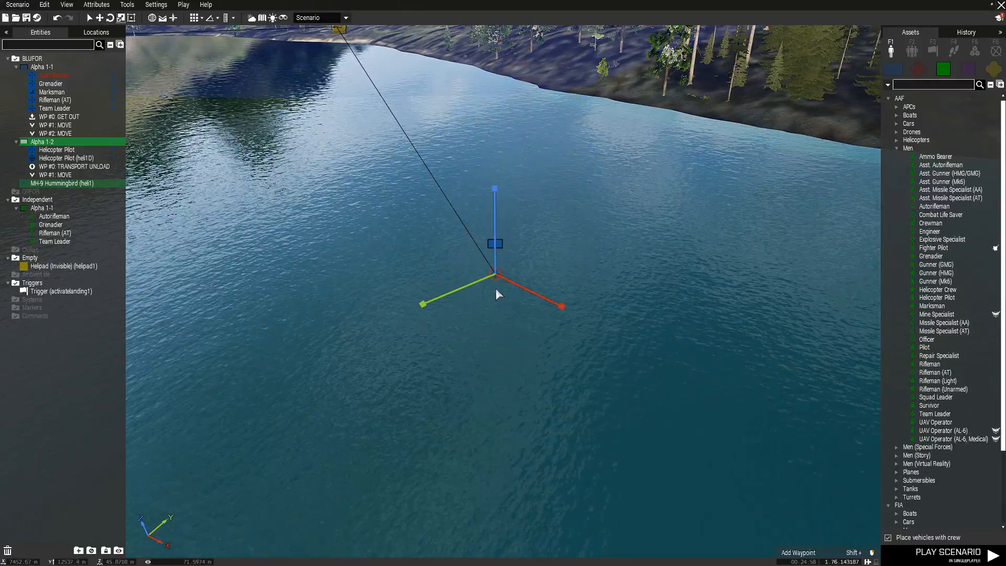
{"action": "key", "text": "space"}
{"action": "key", "text": "space"}
{"action": "mouse_move", "coordinate": [494, 260]}
{"action": "right_mouse_down"}
{"action": "mouse_move", "coordinate": [509, 265]}
{"action": "mouse_move", "coordinate": [508, 249]}
{"action": "mouse_move", "coordinate": [508, 276]}
{"action": "mouse_move", "coordinate": [505, 267]}
{"action": "right_mouse_up"}
{"action": "key", "text": "q"}
{"action": "left_click_drag", "start_coordinate": [525, 328], "coordinate": [662, 50]}
{"action": "key", "text": "q"}
{"action": "right_click_drag", "start_coordinate": [664, 58], "coordinate": [614, 199]}
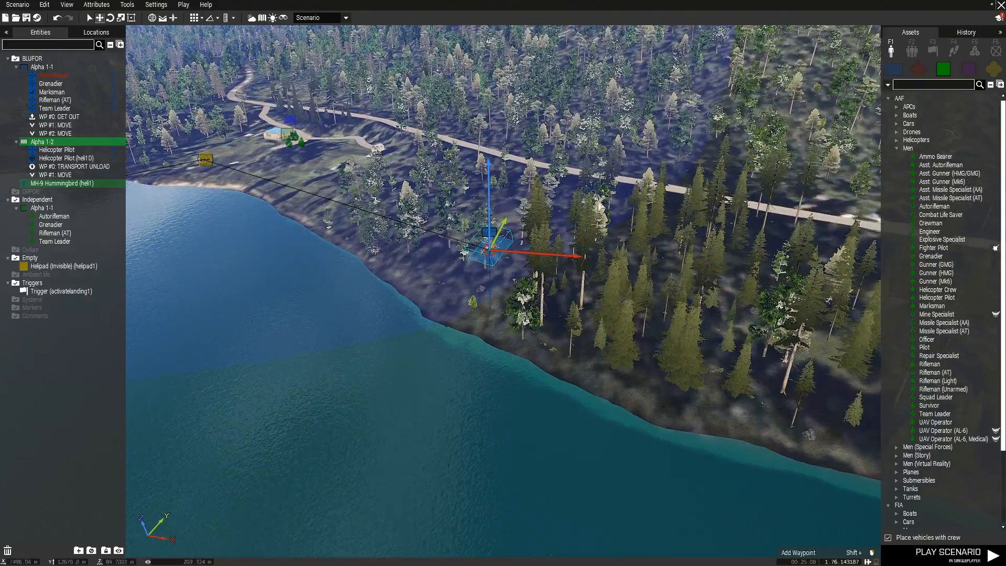
Step: Move the Hummingbird back over the lake and rotate it to face the helipad
{"action": "left_click_drag", "start_coordinate": [490, 257], "coordinate": [423, 198]}
{"action": "key", "text": "s"}
{"action": "key", "text": "a"}
{"action": "key", "text": "3"}
{"action": "left_click_drag", "start_coordinate": [432, 276], "coordinate": [520, 240]}
{"action": "left_click", "coordinate": [561, 279]}
{"action": "right_click_drag", "start_coordinate": [571, 286], "coordinate": [485, 289]}
{"action": "key", "text": "w"}
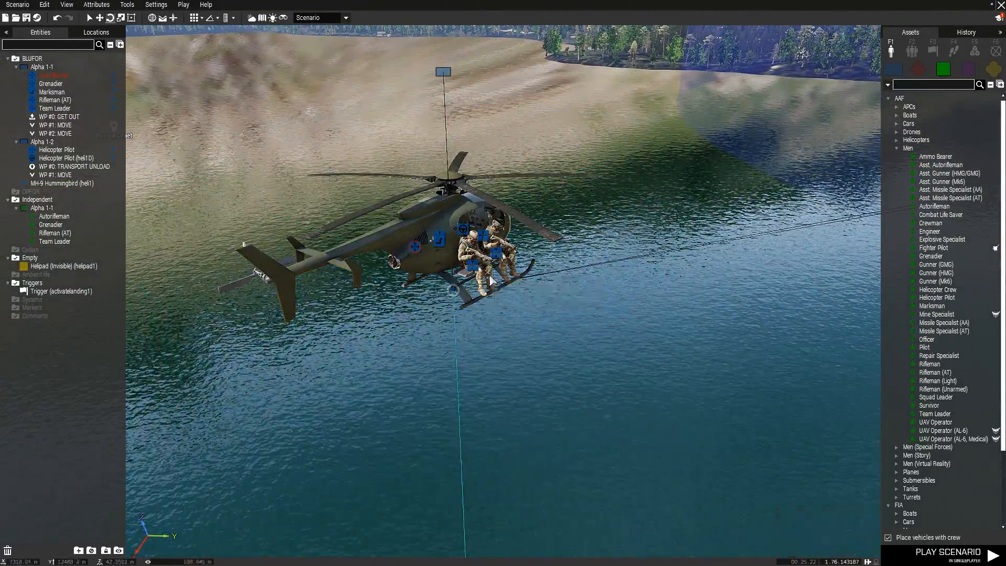
Step: Make the Rifleman (AT) seated in the Hummingbird the player unit
{"action": "double_click", "coordinate": [475, 269]}
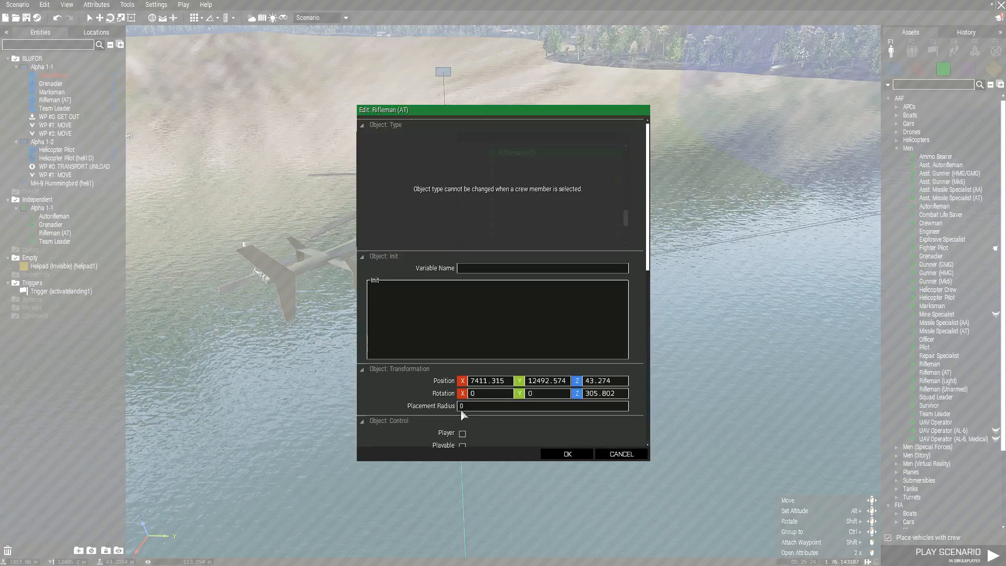
{"action": "left_click", "coordinate": [570, 454]}
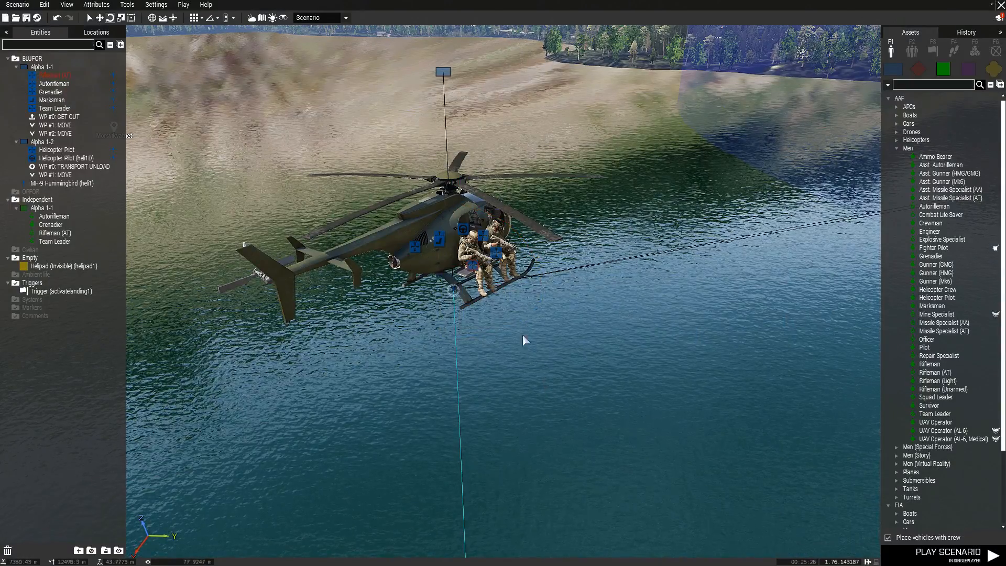
Step: Add "this allowDamage FALSE;" to the init code of the player Rifleman (AT) seated in the Hummingbird
{"action": "double_click", "coordinate": [473, 269]}
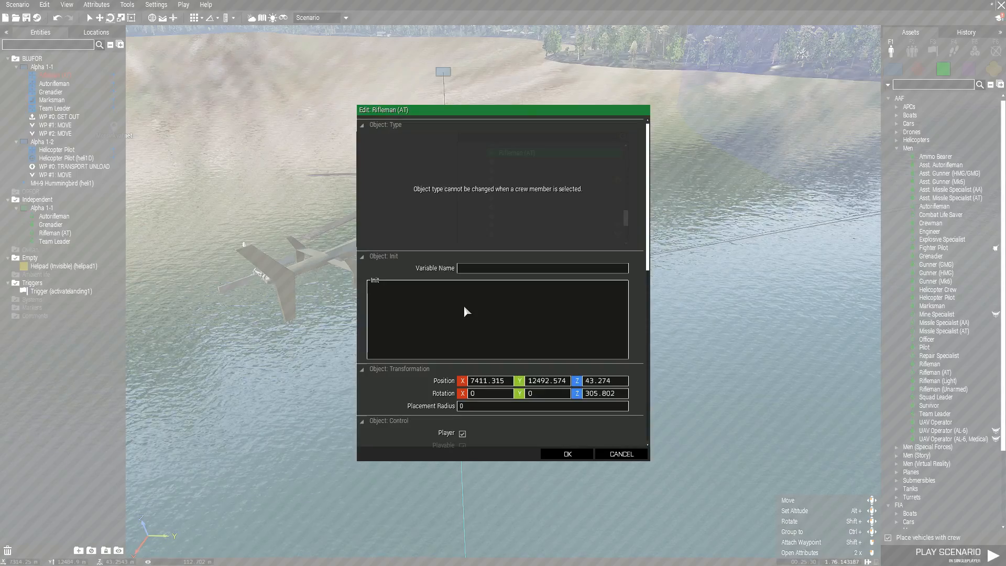
{"action": "type", "text": "this allo"}
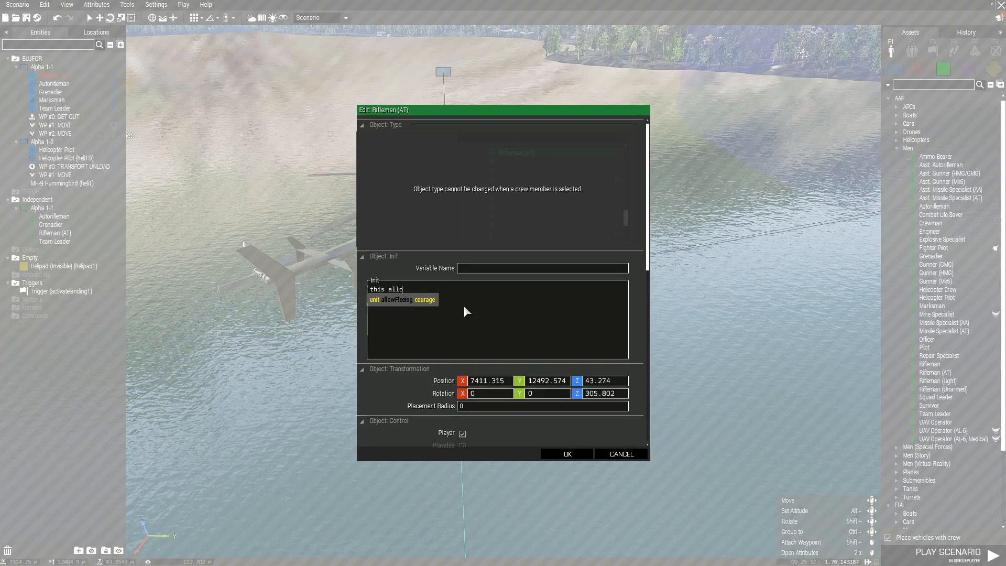
{"action": "type", "text": "wDamage "}
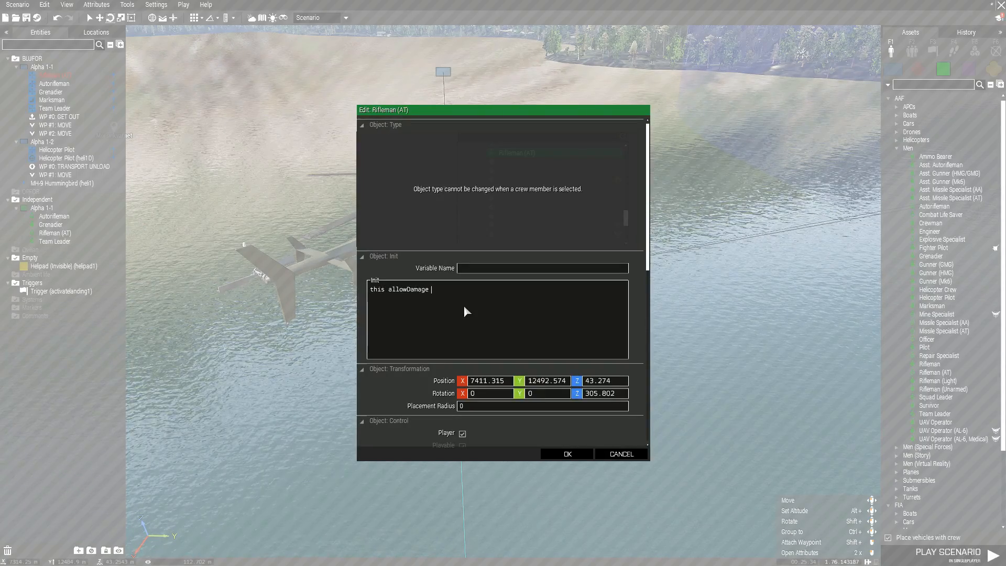
{"action": "type", "text": "fALSE;"}
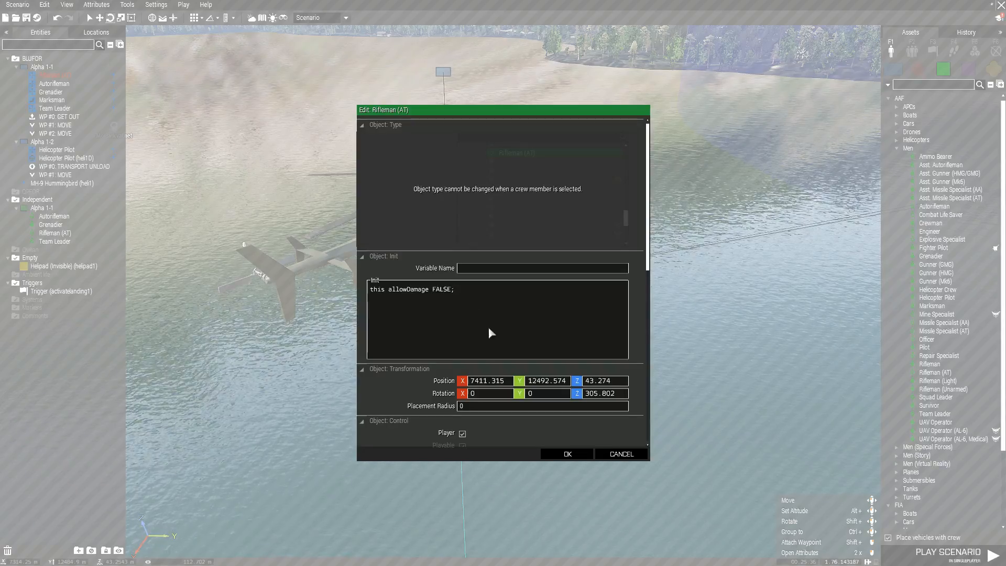
{"action": "left_click", "coordinate": [576, 454]}
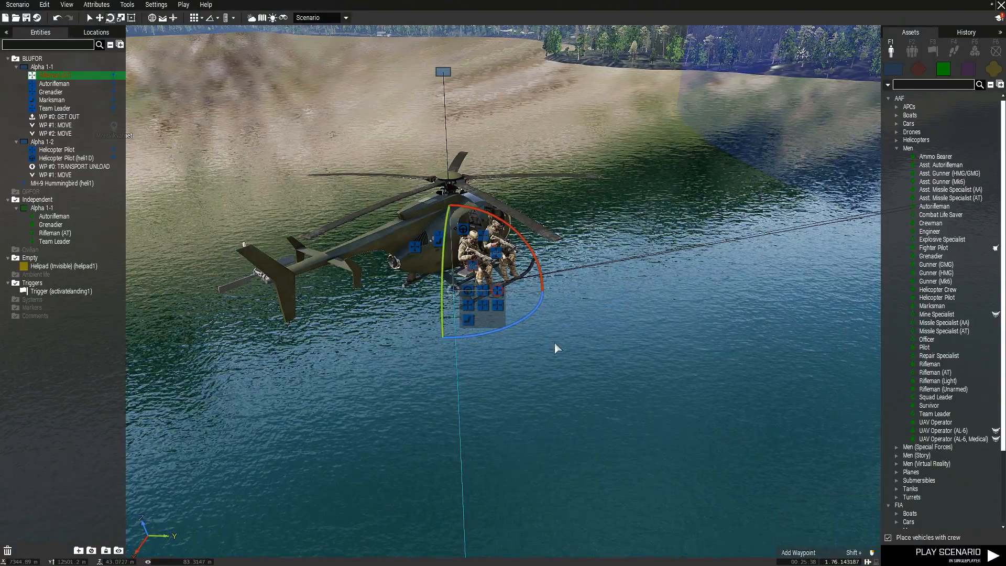
{"action": "left_click", "coordinate": [547, 330]}
{"action": "double_click", "coordinate": [473, 267]}
{"action": "left_click", "coordinate": [475, 273]}
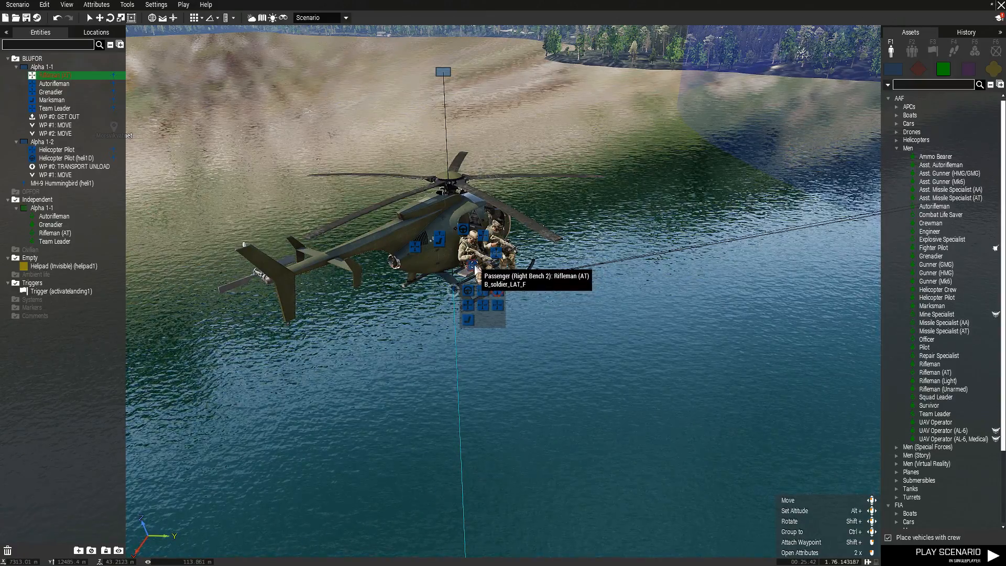
Step: Append "this AllowDamage FALSE;" to the MH-9 Hummingbird's init code after the allowFleeing statement
{"action": "left_click", "coordinate": [441, 214]}
{"action": "double_click", "coordinate": [439, 212]}
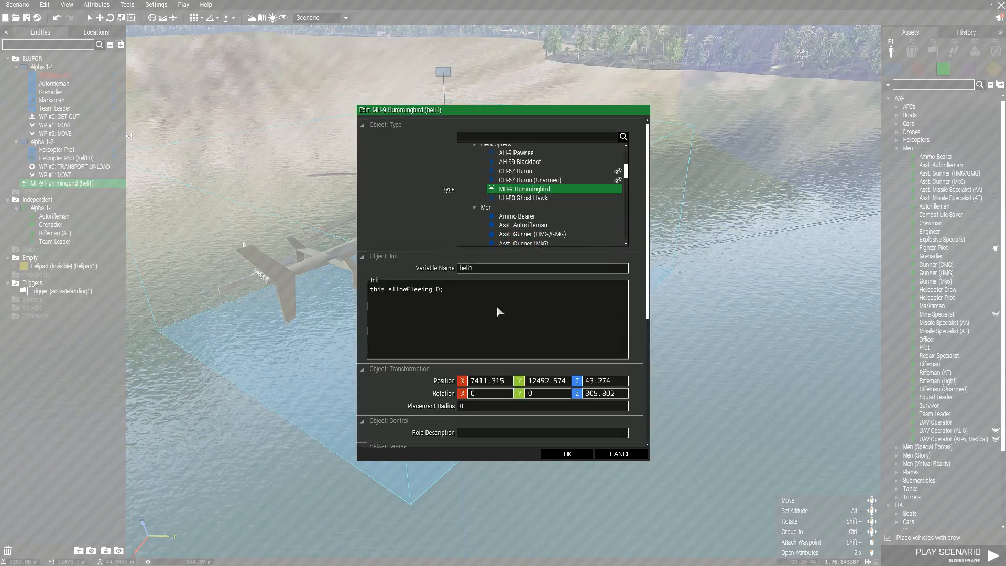
{"action": "type", "text": "th"}
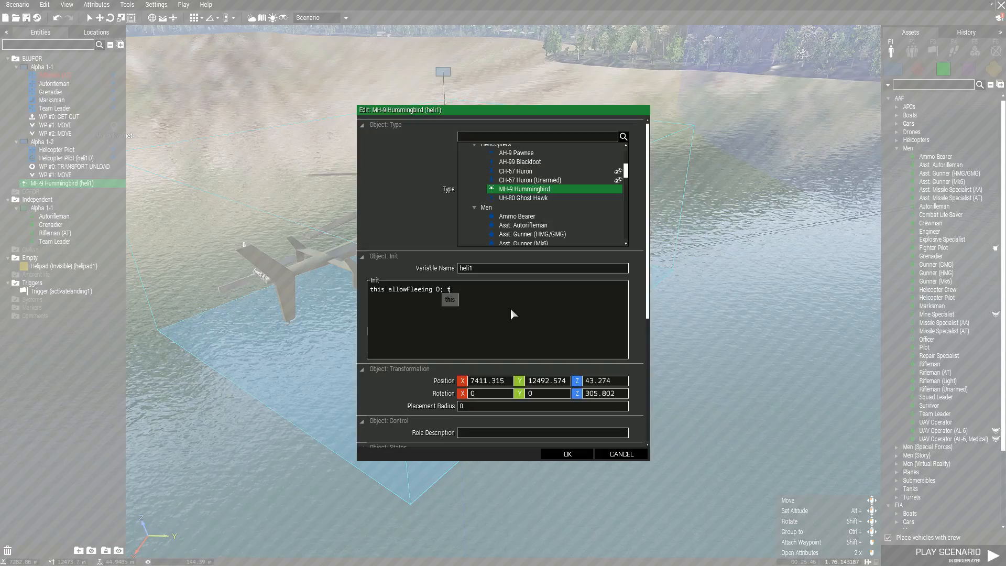
{"action": "type", "text": "isAllowDam"}
{"action": "key", "text": "BackSpace"}
{"action": "key", "text": "BackSpace"}
{"action": "key", "text": "BackSpace"}
{"action": "key", "text": "BackSpace"}
{"action": "key", "text": "BackSpace"}
{"action": "key", "text": "BackSpace"}
{"action": "key", "text": "BackSpace"}
{"action": "key", "text": "BackSpace"}
{"action": "type", "text": "AllowDmaag"}
{"action": "key", "text": "BackSpace"}
{"action": "key", "text": "BackSpace"}
{"action": "key", "text": "BackSpace"}
{"action": "key", "text": "BackSpace"}
{"action": "type", "text": "amage Fl"}
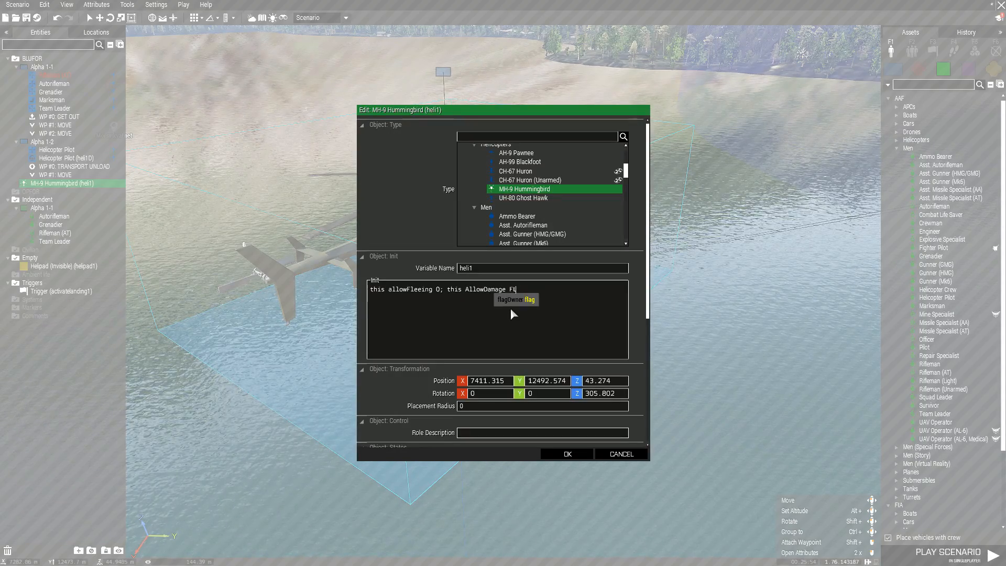
{"action": "key", "text": "BackSpace"}
{"action": "type", "text": "ALSE;"}
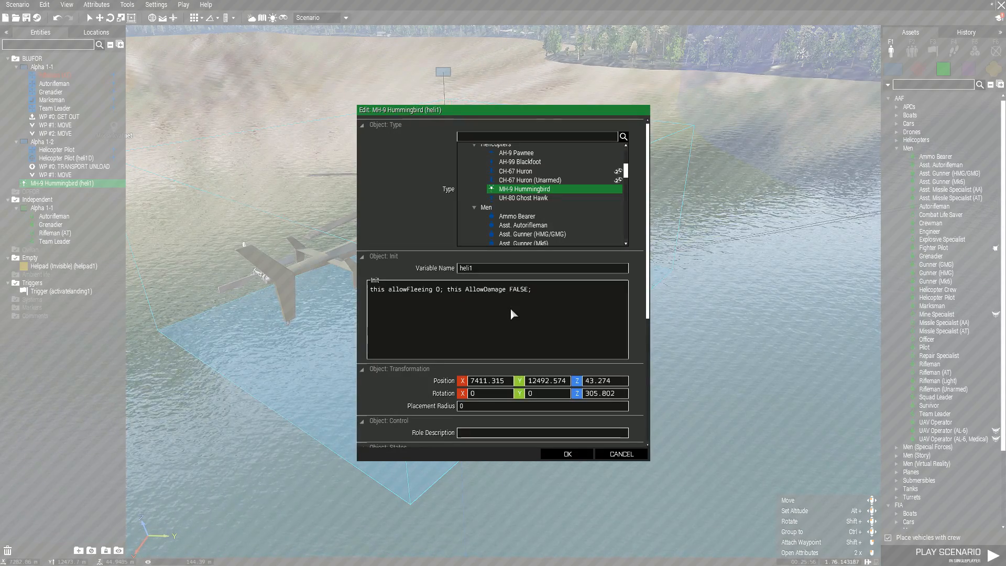
{"action": "left_click", "coordinate": [567, 454]}
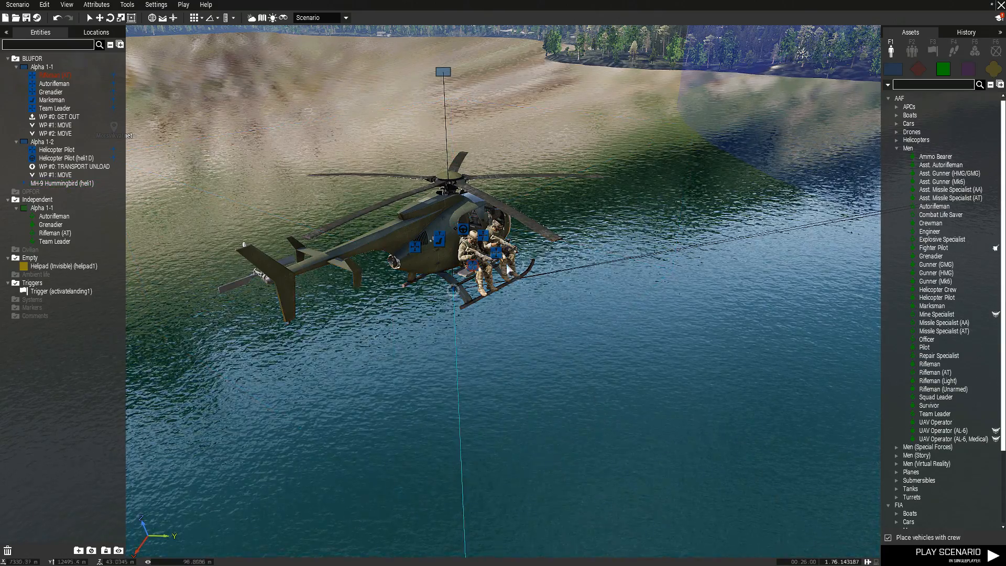
Step: Add "this AllowDamage FALSE;" to the init code of the Helicopter Pilot that has no variable name
{"action": "double_click", "coordinate": [66, 150]}
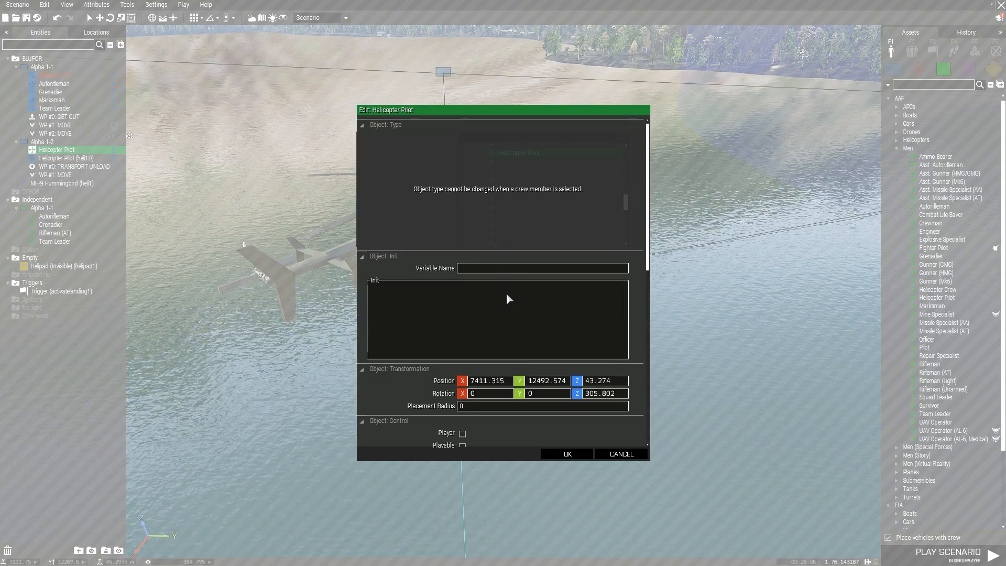
{"action": "type", "text": "this al"}
{"action": "key", "text": "BackSpace"}
{"action": "key", "text": "BackSpace"}
{"action": "key", "text": "BackSpace"}
{"action": "type", "text": "AllowDamage FALSE;"}
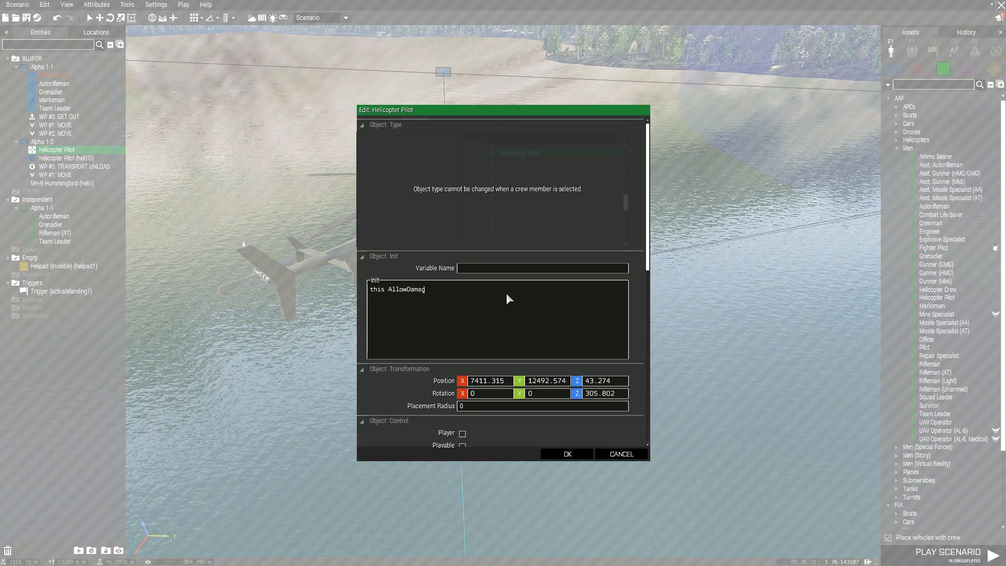
{"action": "left_click", "coordinate": [566, 454]}
Step: Add "this allowDamage FALSE;" to the init code of the Helicopter Pilot named heli1D
{"action": "left_click", "coordinate": [79, 158]}
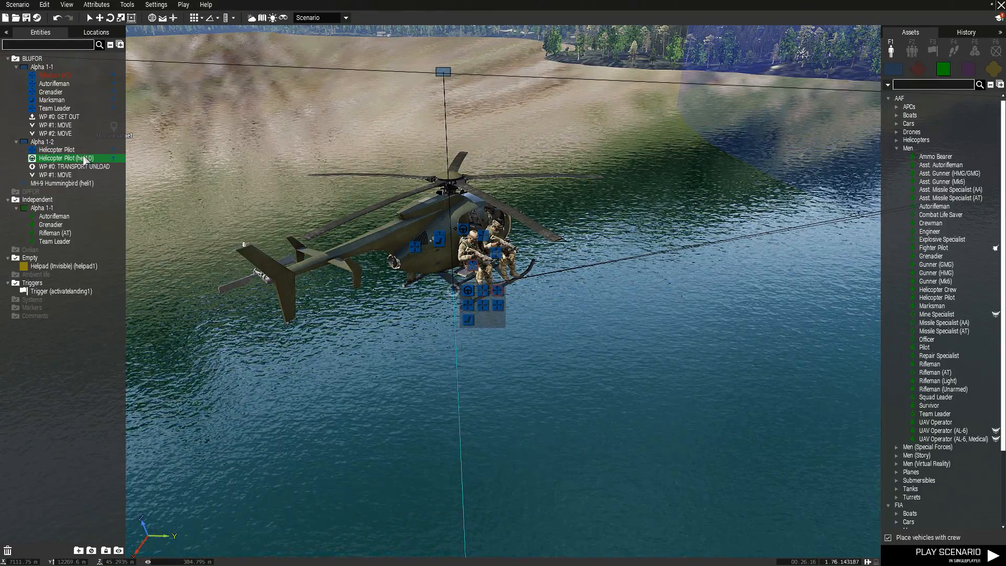
{"action": "double_click", "coordinate": [85, 158]}
{"action": "left_click", "coordinate": [481, 317]}
{"action": "type", "text": "this allowDamage FALSE;"}
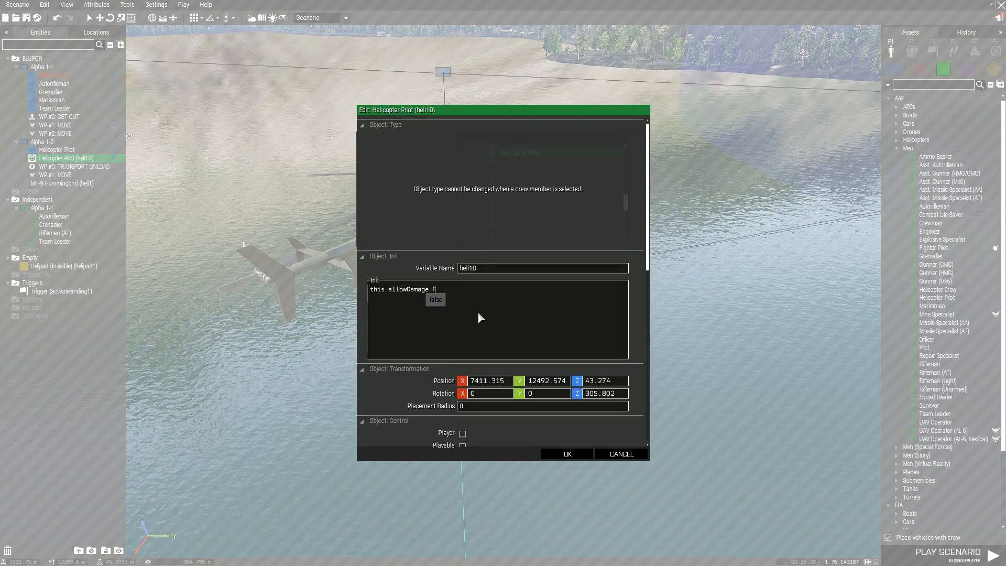
{"action": "left_click", "coordinate": [567, 454]}
Step: Place a trigger of 100 m diameter on the clearing between the invisible helipad and the blue-roofed house
{"action": "key", "text": "a"}
{"action": "right_click_drag", "start_coordinate": [527, 399], "coordinate": [615, 390]}
{"action": "key", "text": "d"}
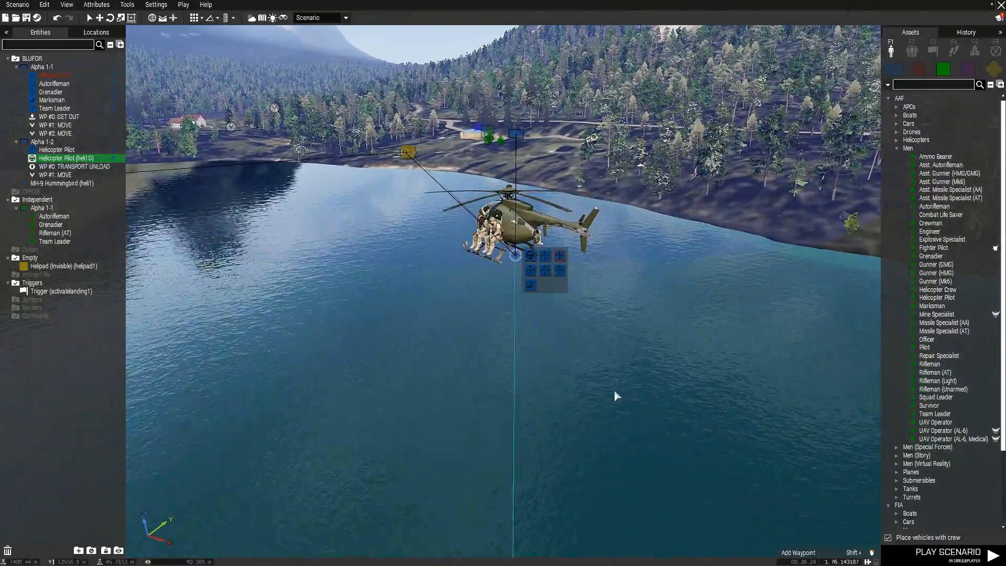
{"action": "left_click", "coordinate": [619, 385]}
{"action": "key", "text": "w"}
{"action": "right_click_drag", "start_coordinate": [609, 360], "coordinate": [481, 363]}
{"action": "key", "text": "w"}
{"action": "left_click", "coordinate": [933, 50]}
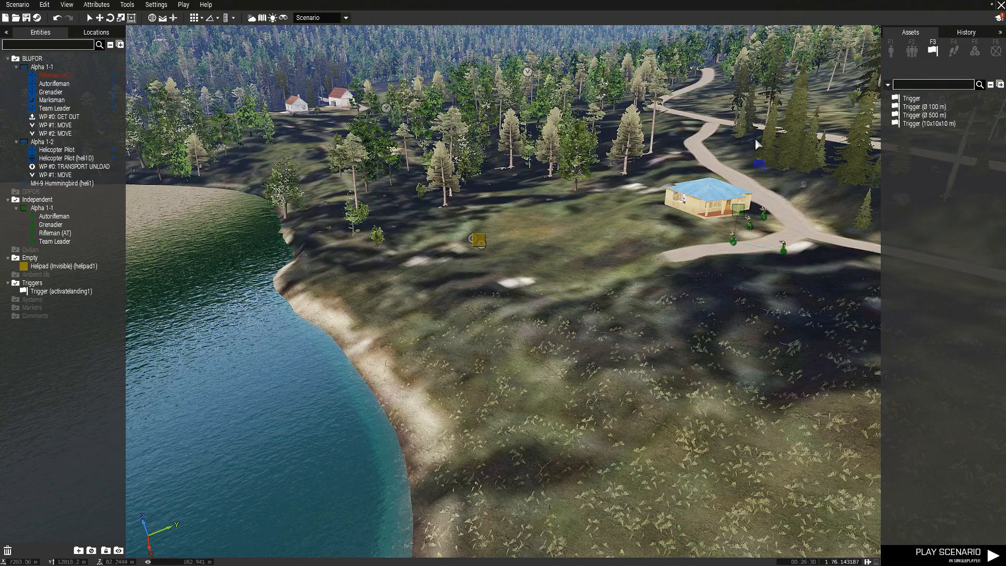
{"action": "left_click", "coordinate": [927, 107]}
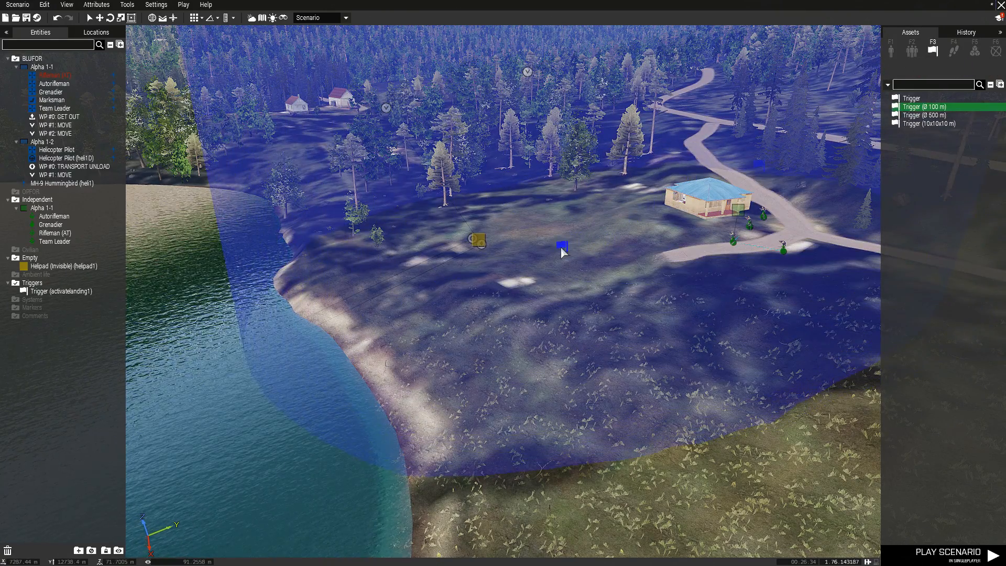
{"action": "left_click", "coordinate": [553, 247]}
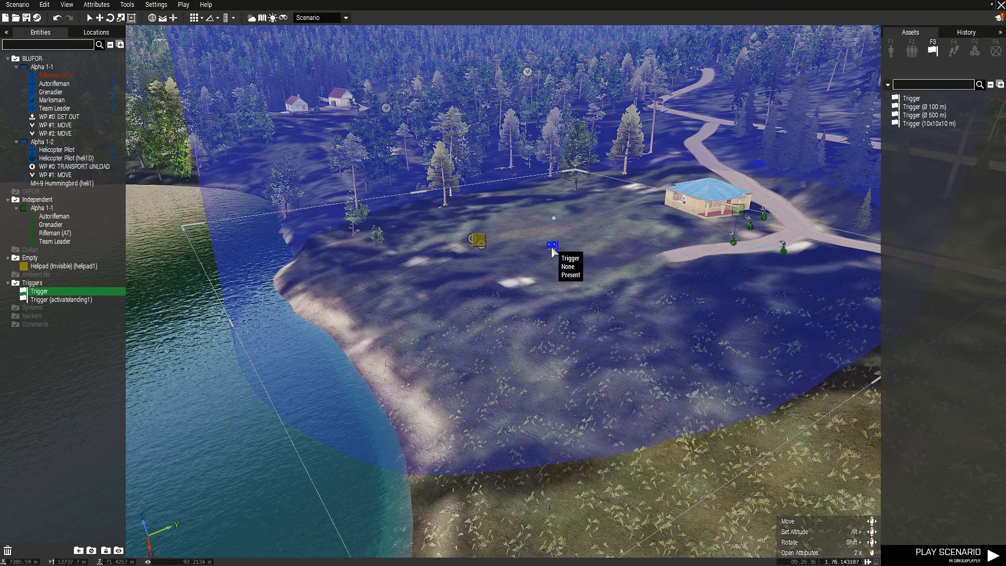
{"action": "double_click", "coordinate": [551, 246]}
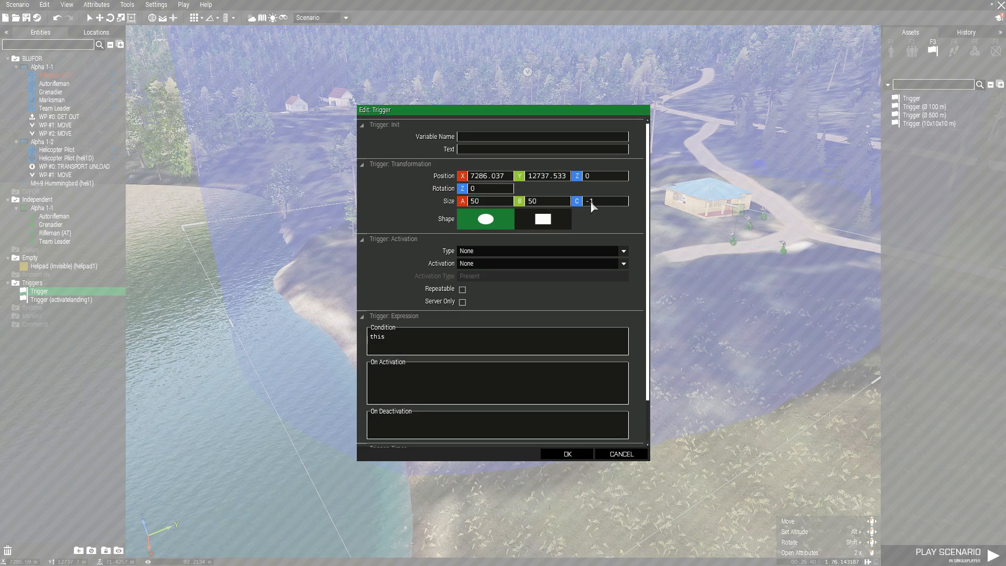
{"action": "left_click", "coordinate": [628, 455]}
{"action": "right_click_drag", "start_coordinate": [629, 455], "coordinate": [645, 443]}
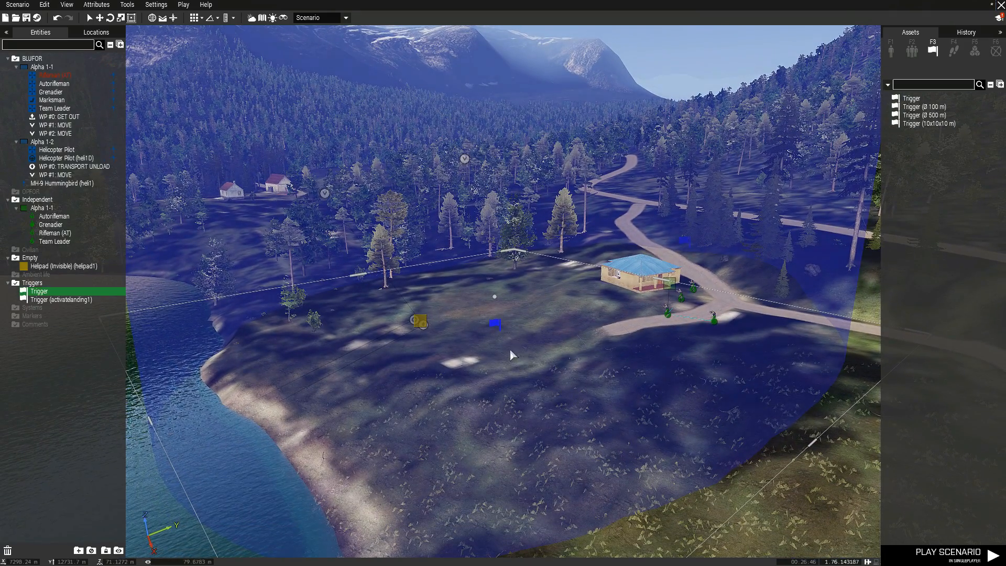
Step: Set the new trigger's size C to 5 and check its height over the clearing
{"action": "double_click", "coordinate": [495, 324]}
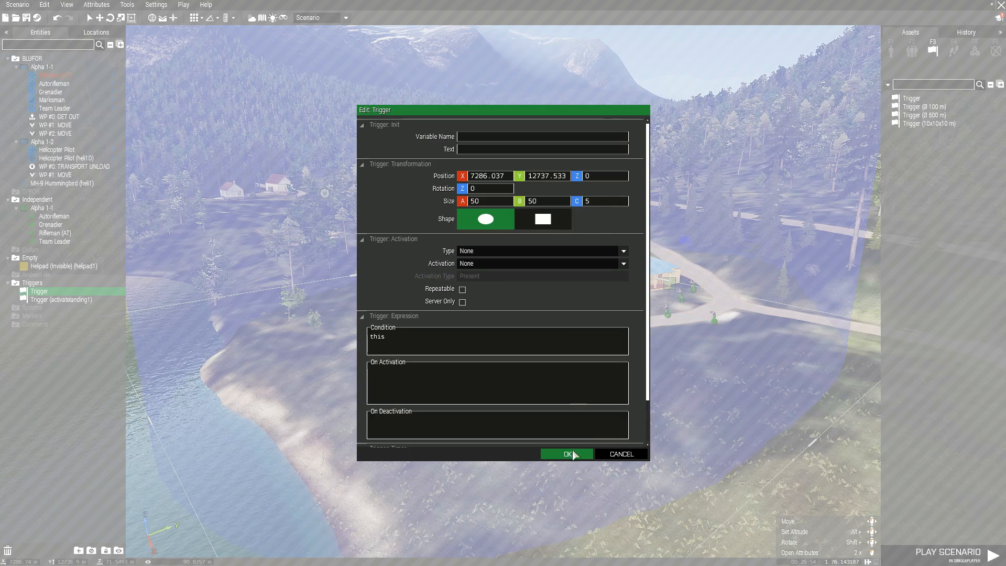
{"action": "left_click", "coordinate": [572, 453]}
{"action": "scroll", "coordinate": [568, 412], "scroll_direction": "up", "scroll_amount": 4}
{"action": "right_click_drag", "start_coordinate": [569, 412], "coordinate": [577, 394]}
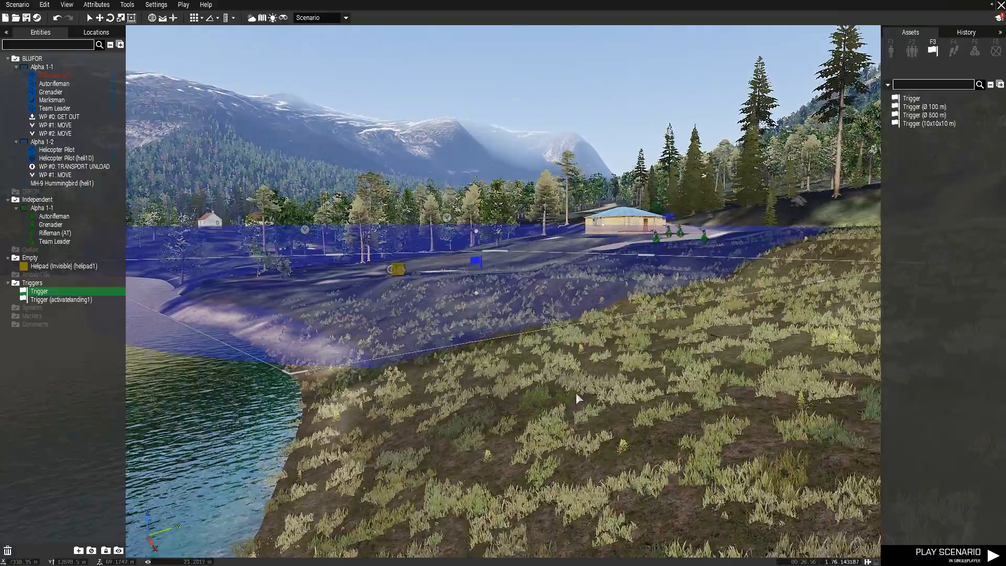
{"action": "scroll", "coordinate": [576, 393], "scroll_direction": "down", "scroll_amount": 2}
{"action": "key", "text": "w"}
{"action": "right_click_drag", "start_coordinate": [513, 363], "coordinate": [514, 348]}
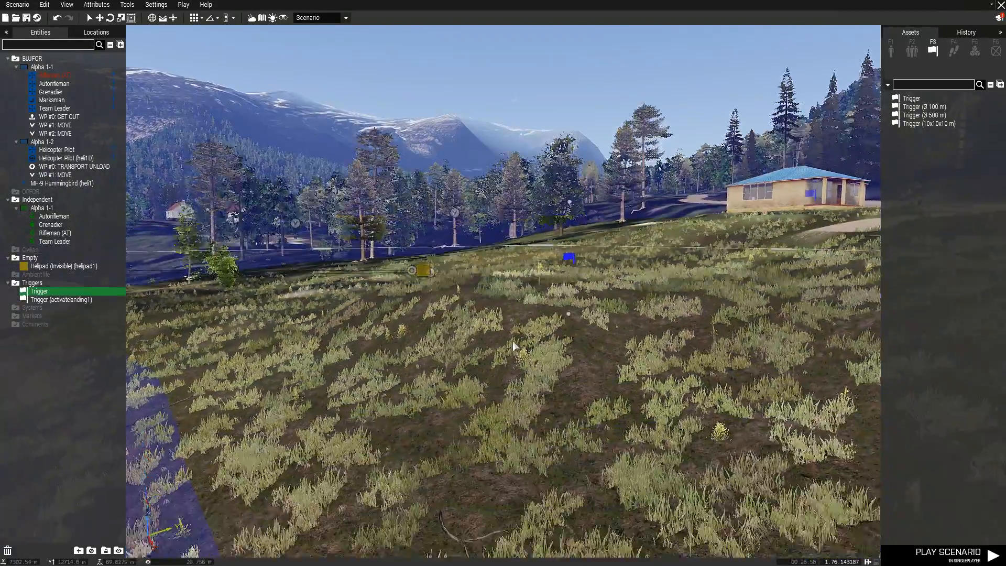
{"action": "right_click_drag", "start_coordinate": [427, 255], "coordinate": [440, 309]}
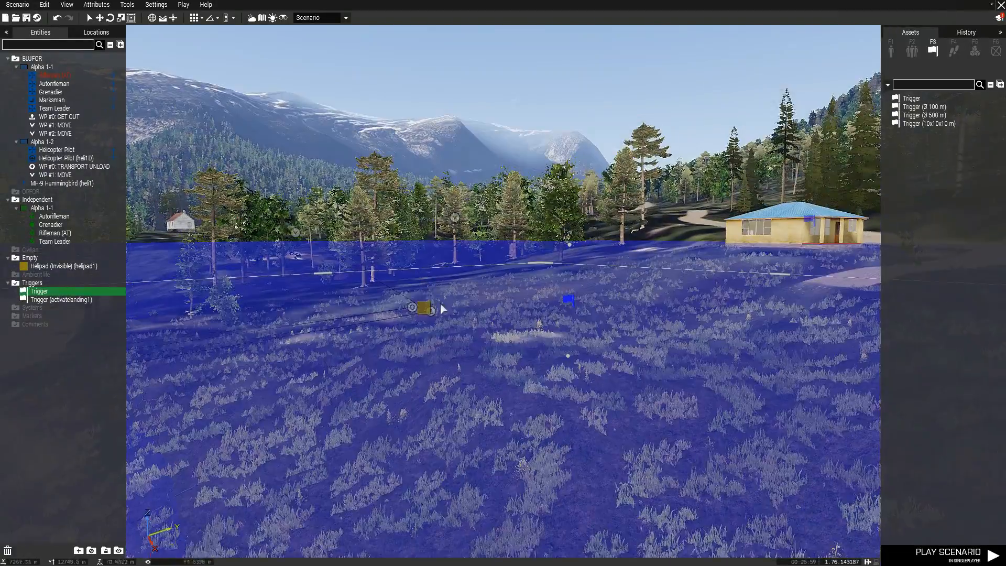
Step: Set the new trigger's size C to 10
{"action": "double_click", "coordinate": [570, 296]}
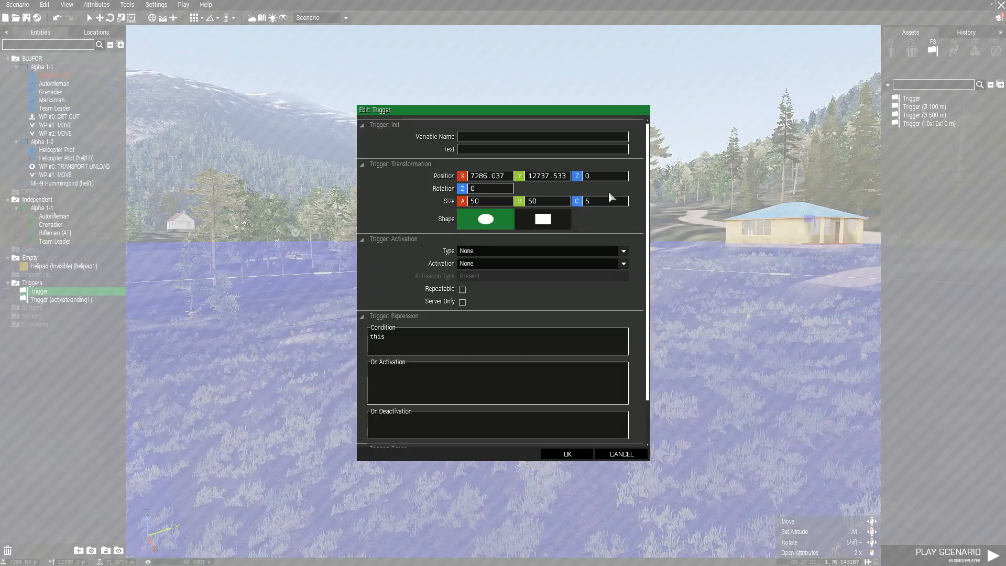
{"action": "key", "text": "BackSpace"}
{"action": "type", "text": "10"}
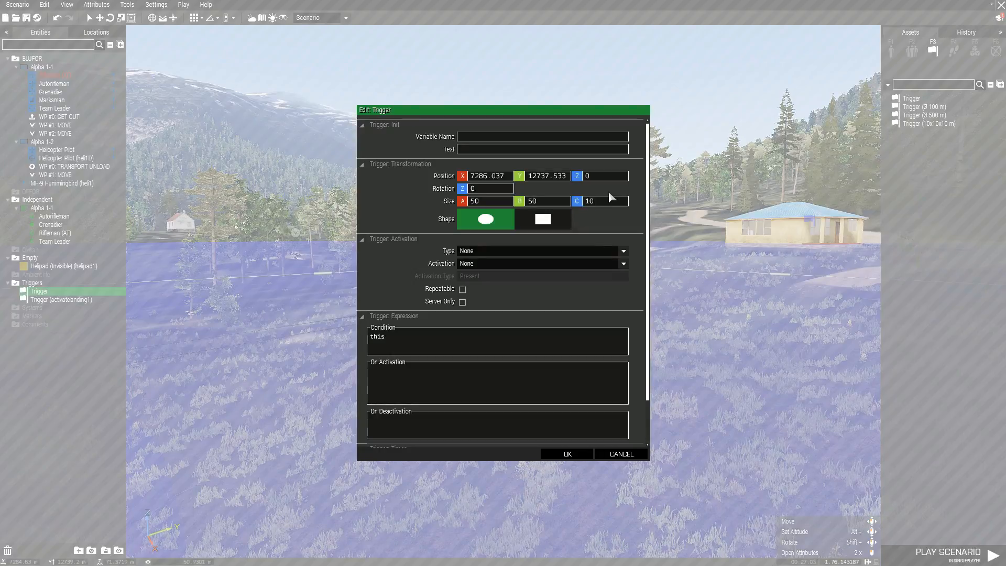
{"action": "left_click", "coordinate": [568, 454]}
Step: Give the new trigger the variable name vulnerability and set its activation to BLUFOR
{"action": "scroll", "coordinate": [483, 370], "scroll_direction": "up", "scroll_amount": 3}
{"action": "key", "text": "s"}
{"action": "key", "text": "d"}
{"action": "mouse_move", "coordinate": [543, 371]}
{"action": "right_mouse_down"}
{"action": "mouse_move", "coordinate": [555, 364]}
{"action": "mouse_move", "coordinate": [535, 370]}
{"action": "right_mouse_up"}
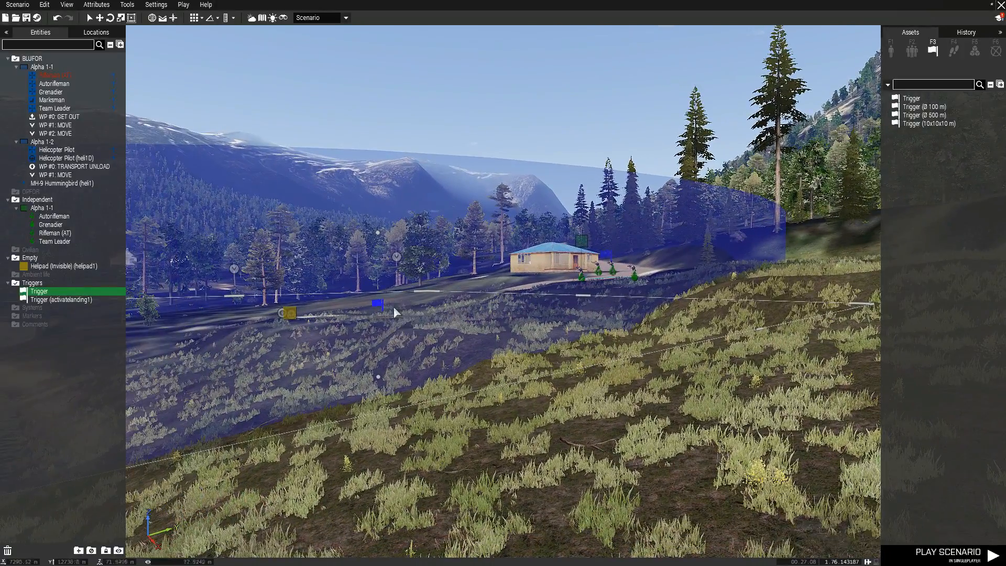
{"action": "key", "text": "q"}
{"action": "right_click_drag", "start_coordinate": [396, 325], "coordinate": [431, 297]}
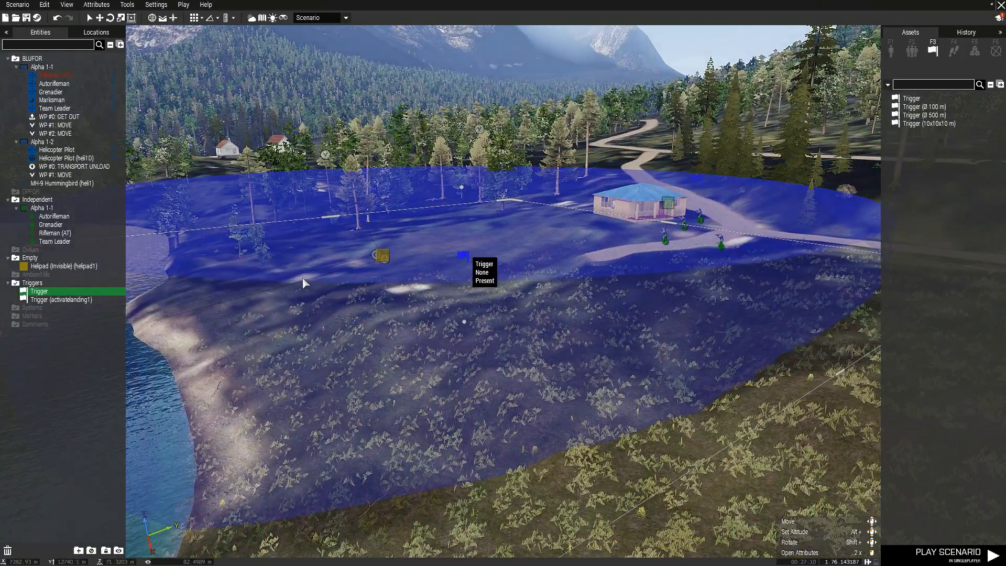
{"action": "double_click", "coordinate": [468, 261]}
{"action": "left_click", "coordinate": [474, 137]}
{"action": "type", "text": "vulnerability"}
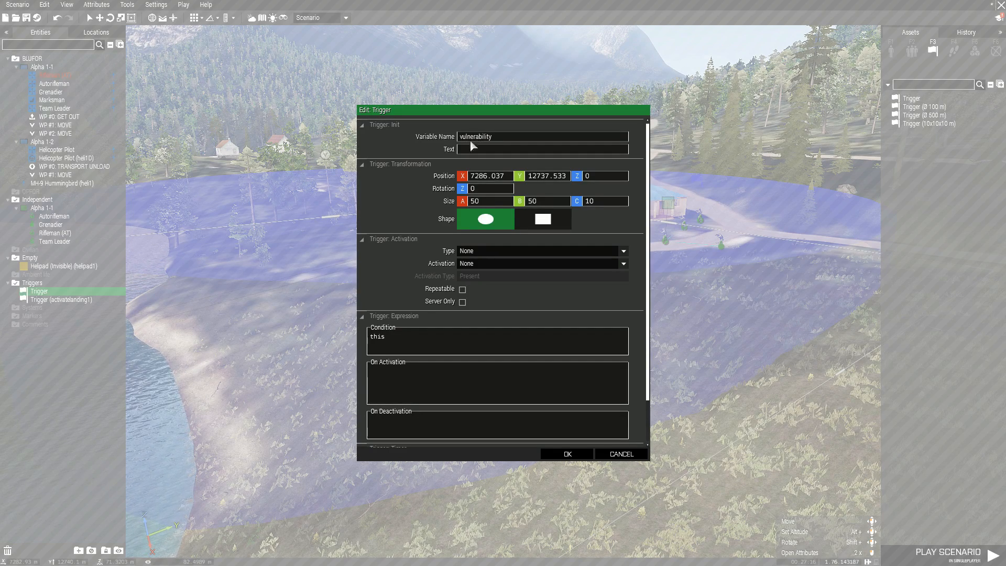
{"action": "left_click", "coordinate": [475, 265]}
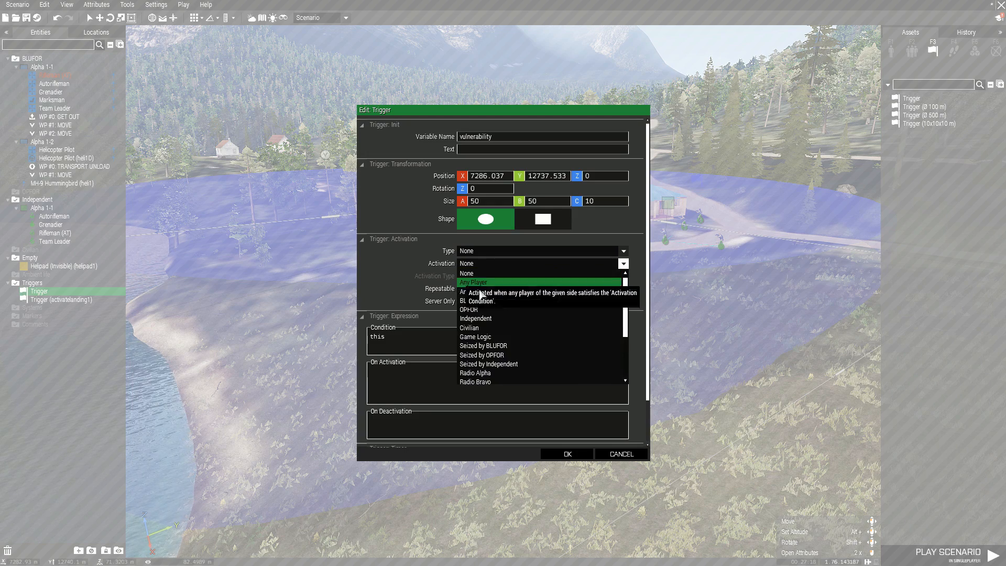
{"action": "left_click", "coordinate": [474, 301]}
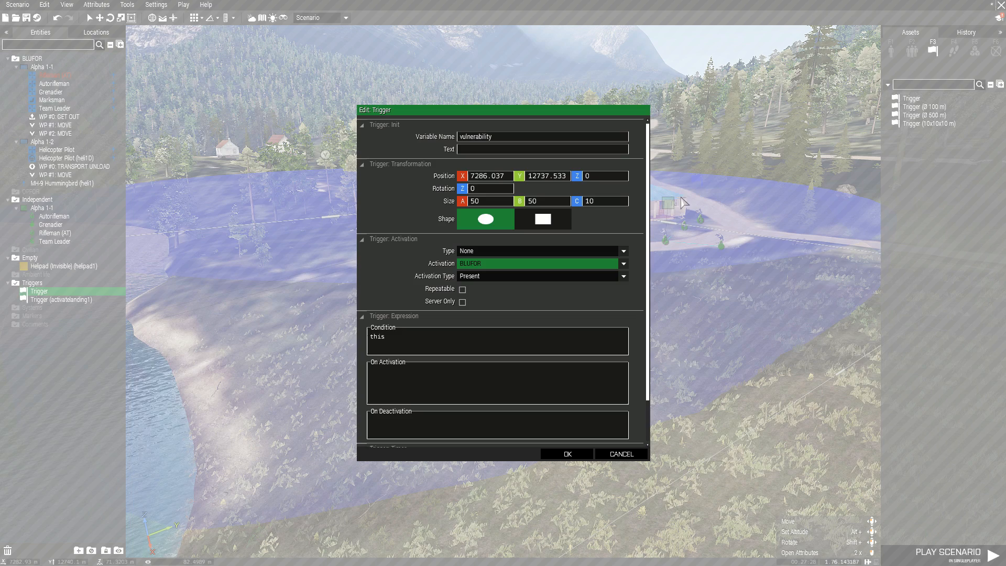
Step: Make the vulnerability trigger re-enable damage for the player on activation with player allowDamage, and apply the trigger's attributes
{"action": "left_click", "coordinate": [427, 384]}
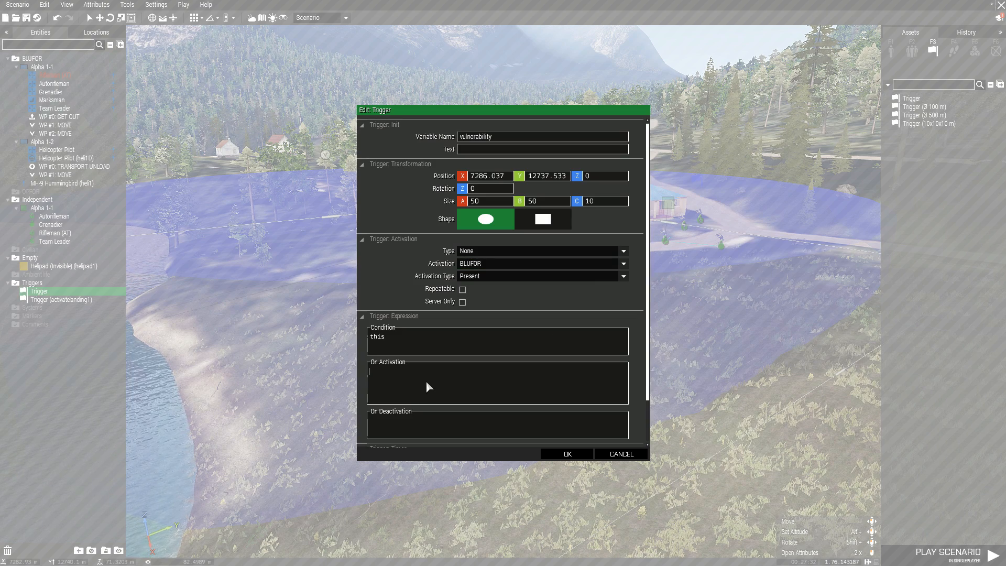
{"action": "type", "text": "player allowD"}
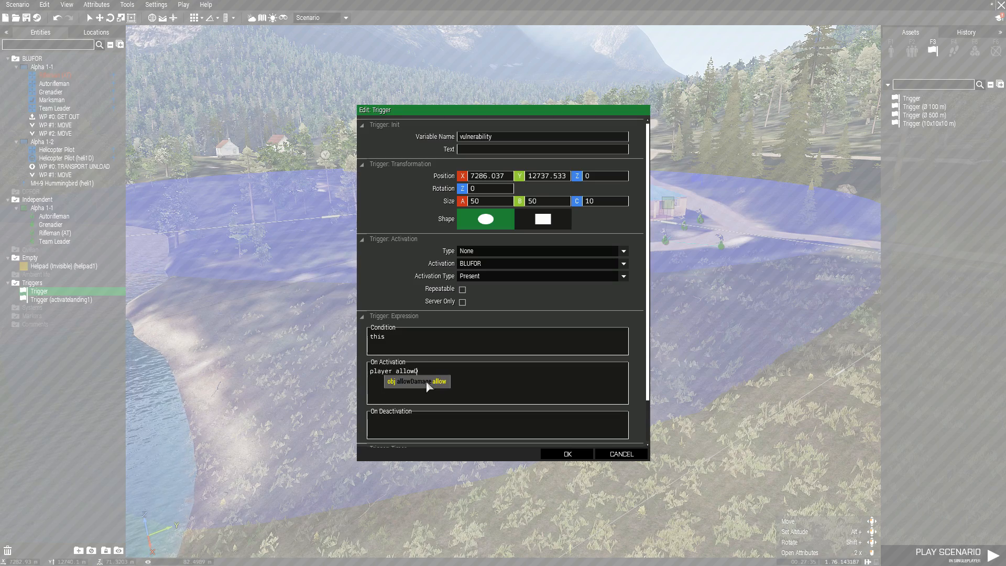
{"action": "key", "text": "Tab"}
{"action": "type", "text": "1"}
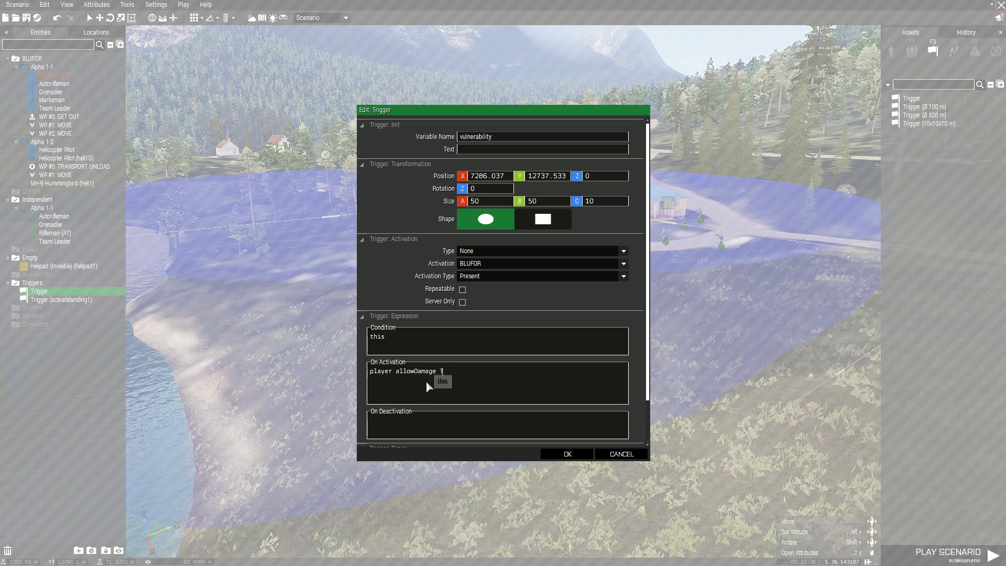
{"action": "left_click", "coordinate": [568, 454]}
Step: Examine the approach across the lake from the Hummingbird to the invisible helipad and the vulnerability trigger area
{"action": "key", "text": "s"}
{"action": "right_click_drag", "start_coordinate": [506, 452], "coordinate": [225, 356]}
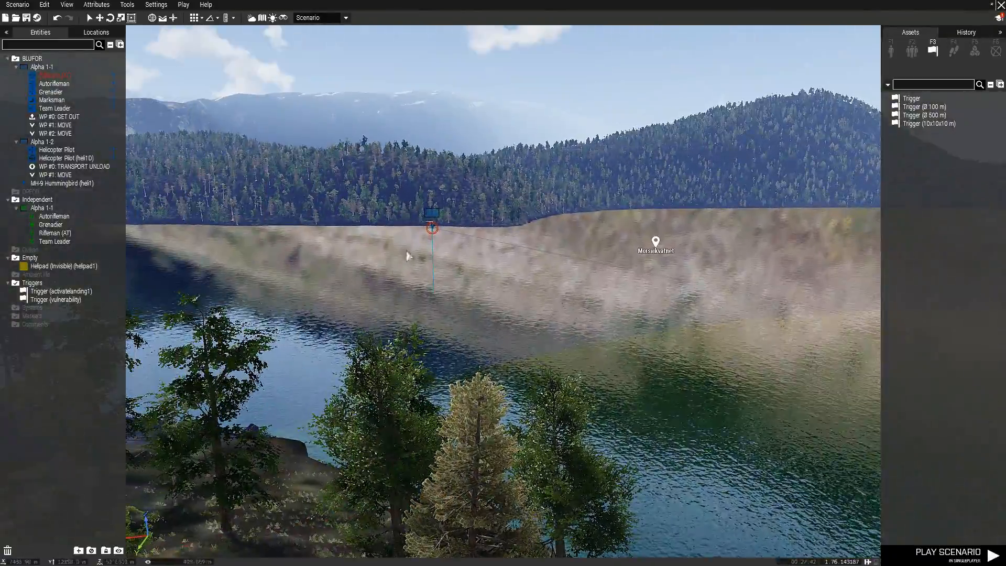
{"action": "right_click_drag", "start_coordinate": [361, 258], "coordinate": [608, 244]}
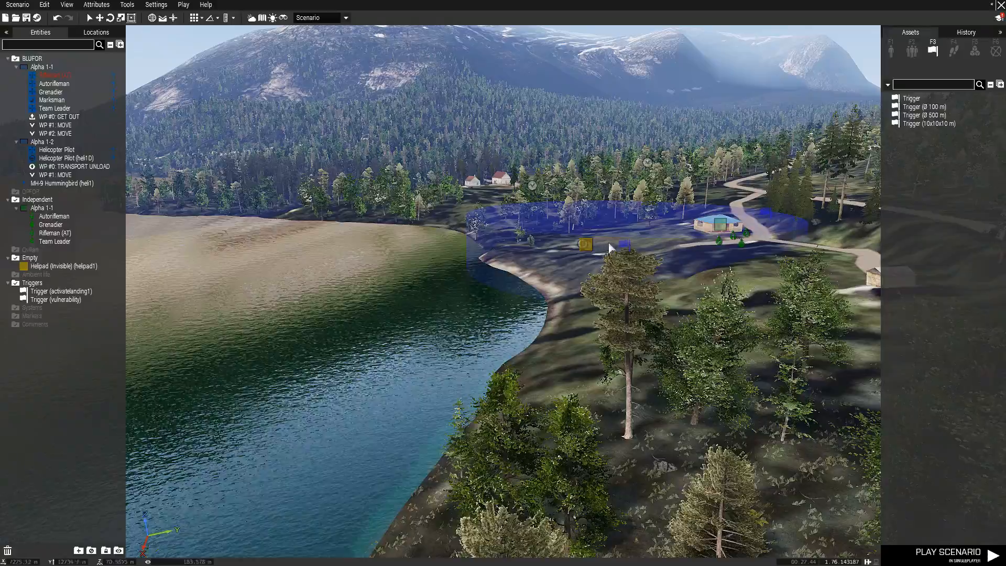
{"action": "key", "text": "a"}
{"action": "key", "text": "s"}
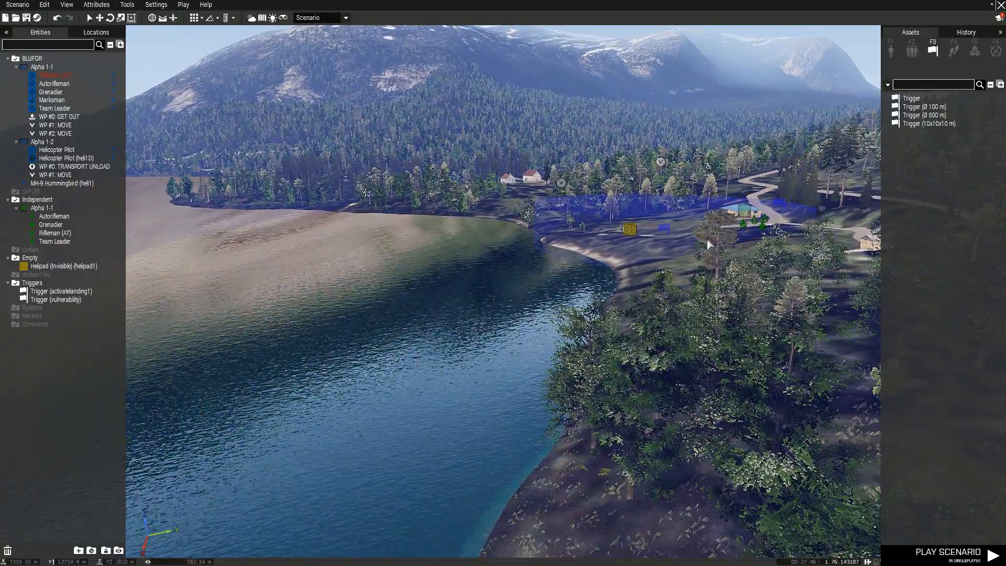
{"action": "key", "text": "q"}
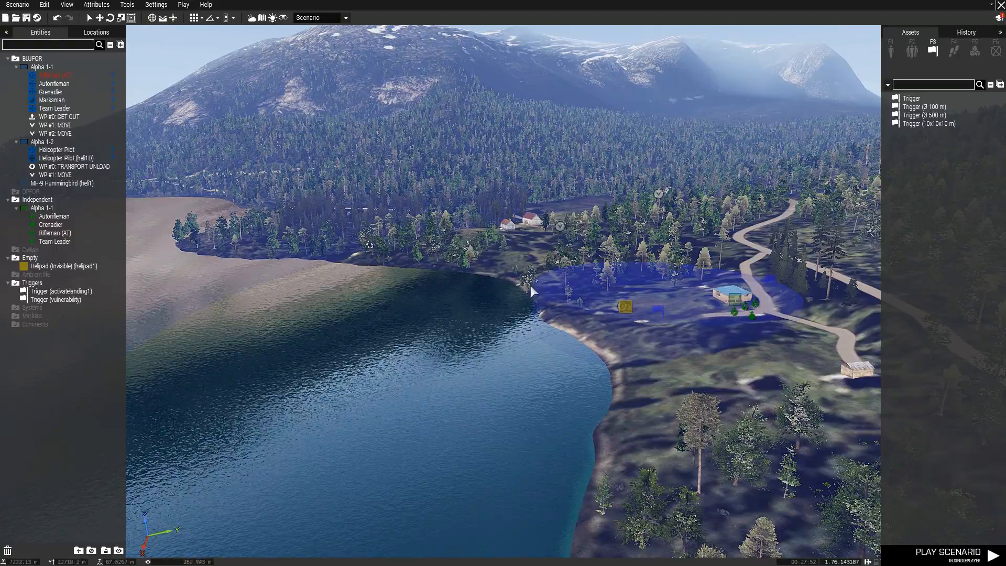
{"action": "right_click_drag", "start_coordinate": [531, 285], "coordinate": [606, 295]}
{"action": "key", "text": "s"}
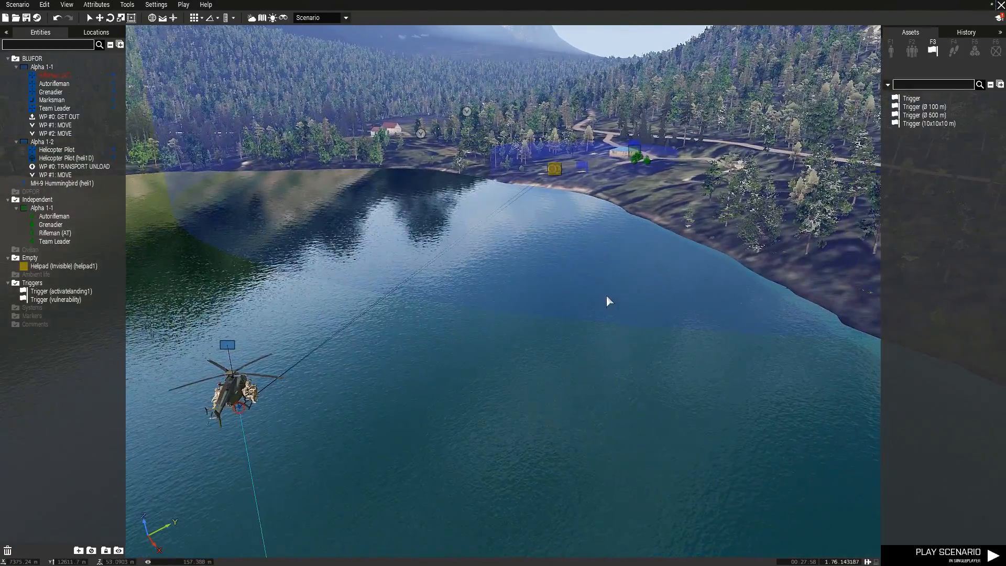
{"action": "key", "text": "a"}
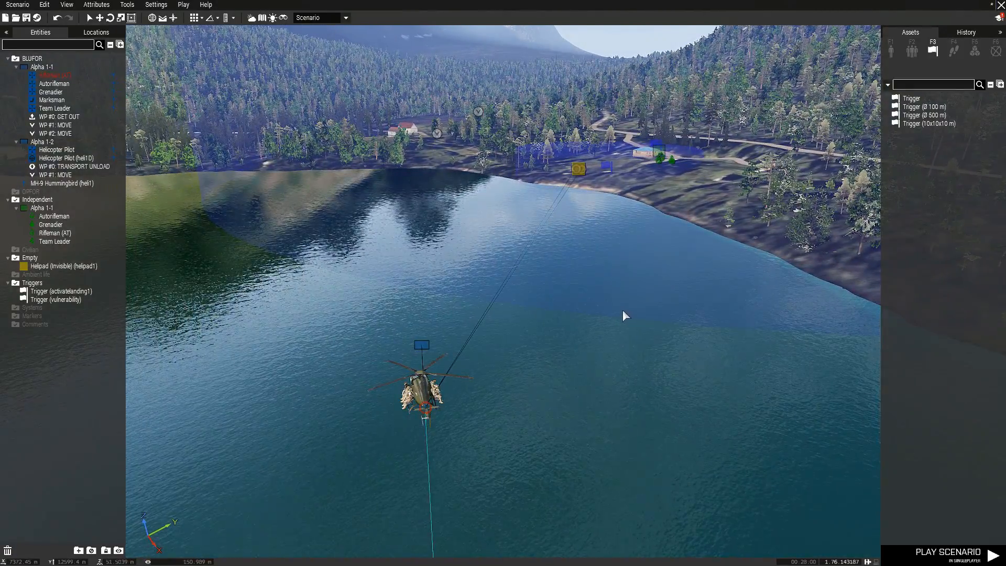